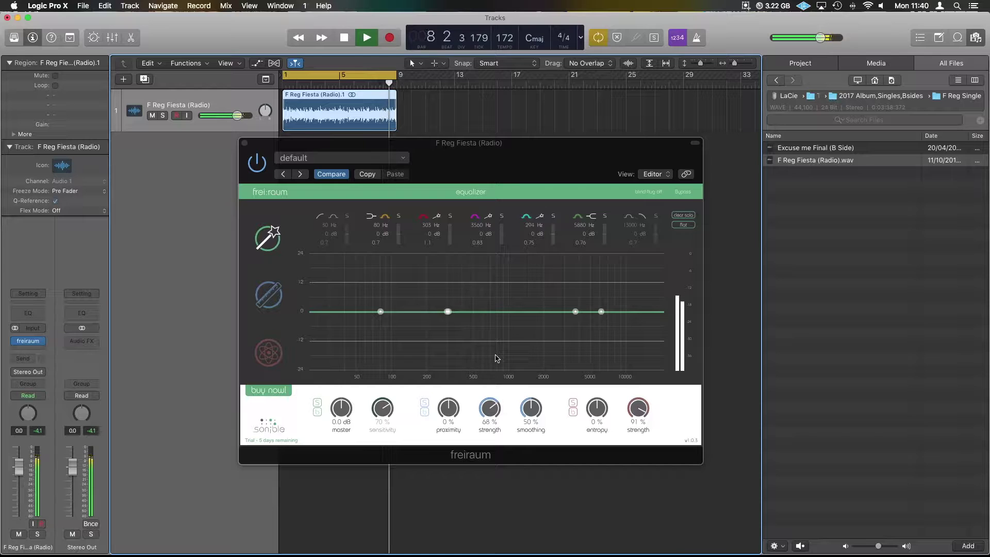
During playback, boost the purple 3560 Hz equalizer band about 2.6 dB at 2970 Hz with a Q of about 1.7
key("space")
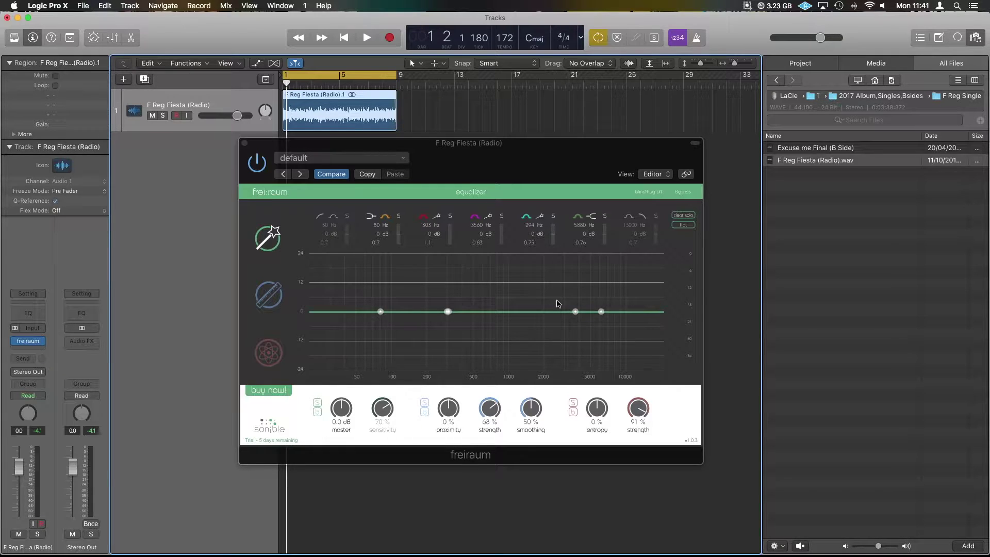
key("space")
mouse_move(575, 312)
left_mouse_down()
mouse_move(579, 284)
mouse_move(577, 327)
mouse_move(550, 323)
mouse_move(564, 299)
left_mouse_up()
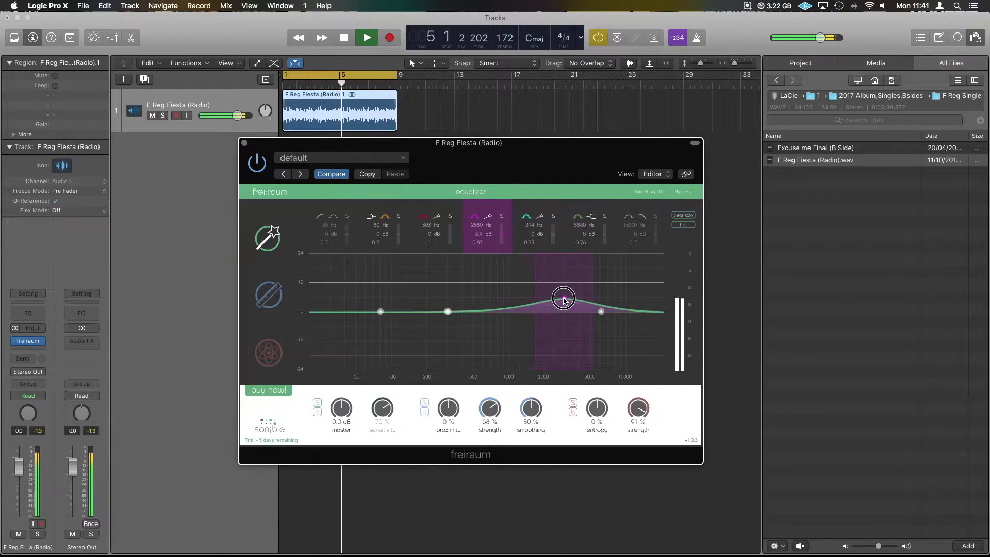
scroll(564, 300, "down", 4)
scroll(564, 300, "up", 6)
scroll(564, 300, "up", 4)
mouse_move(564, 300)
left_mouse_down()
mouse_move(564, 334)
mouse_move(537, 325)
mouse_move(534, 314)
mouse_move(567, 308)
left_mouse_up()
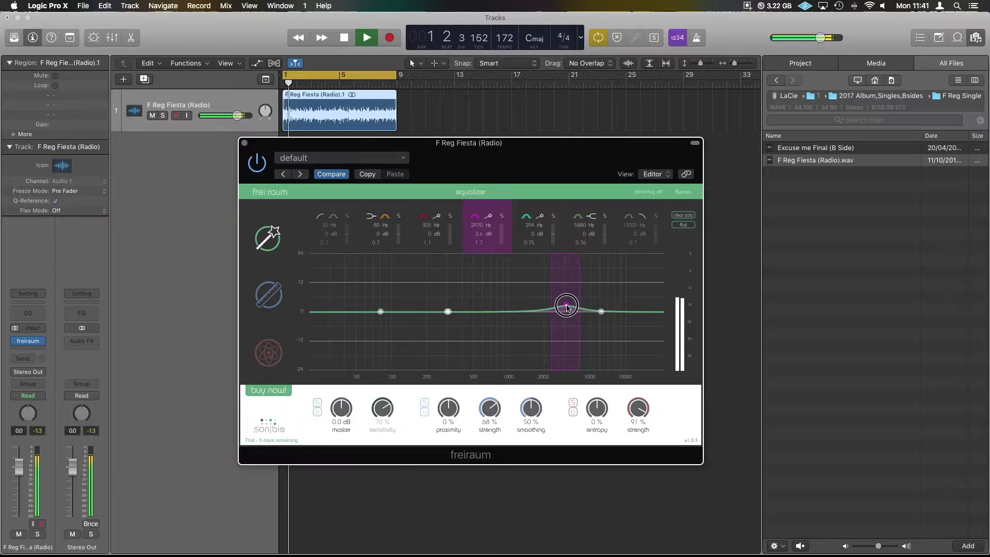
Stop playback, reset the purple band's gain to 0 dB, and switch it to a smart filter with a Q of about 0.51
key("space")
double_click(567, 308)
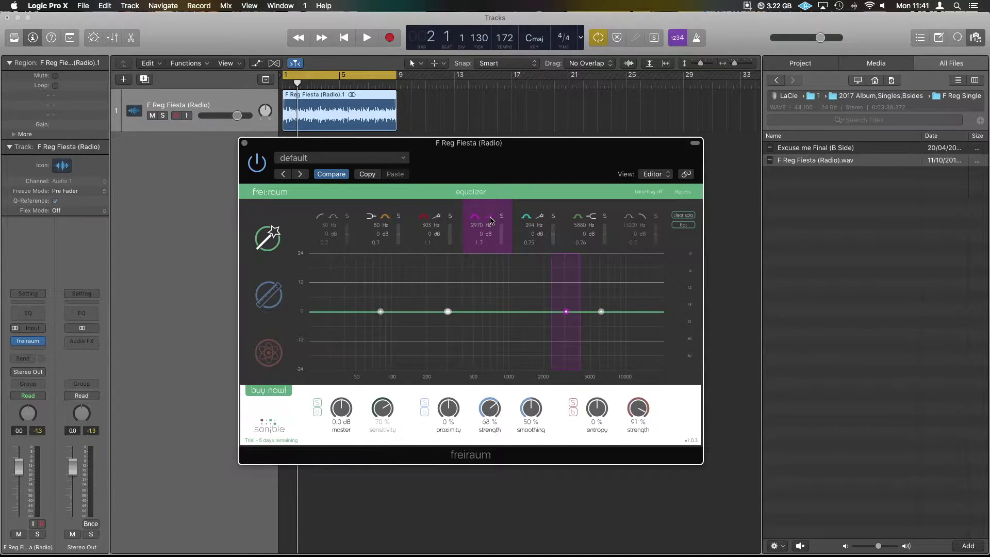
left_click(491, 221)
scroll(567, 313, "up", 3)
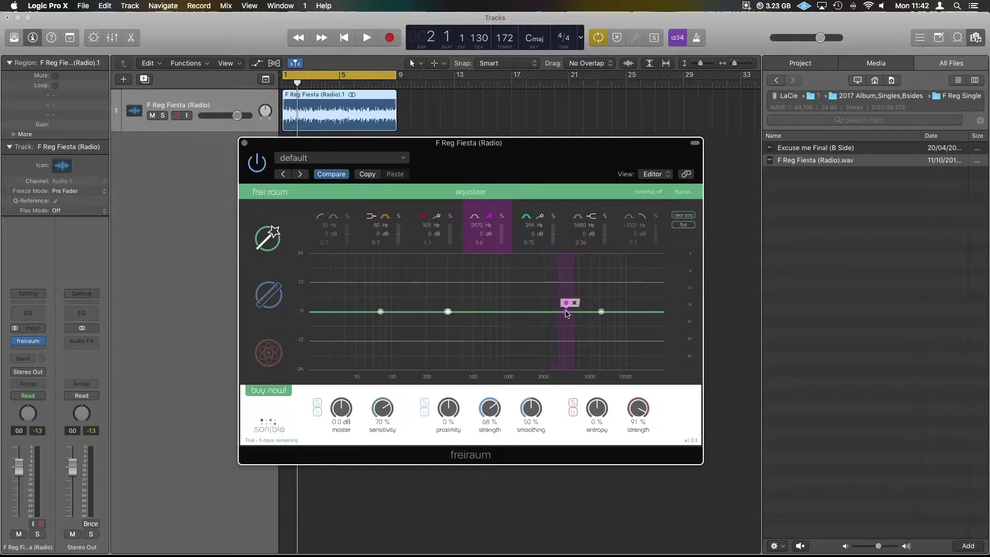
scroll(567, 314, "down", 3)
left_click(566, 303)
scroll(567, 315, "up", 1)
scroll(567, 315, "up", 1)
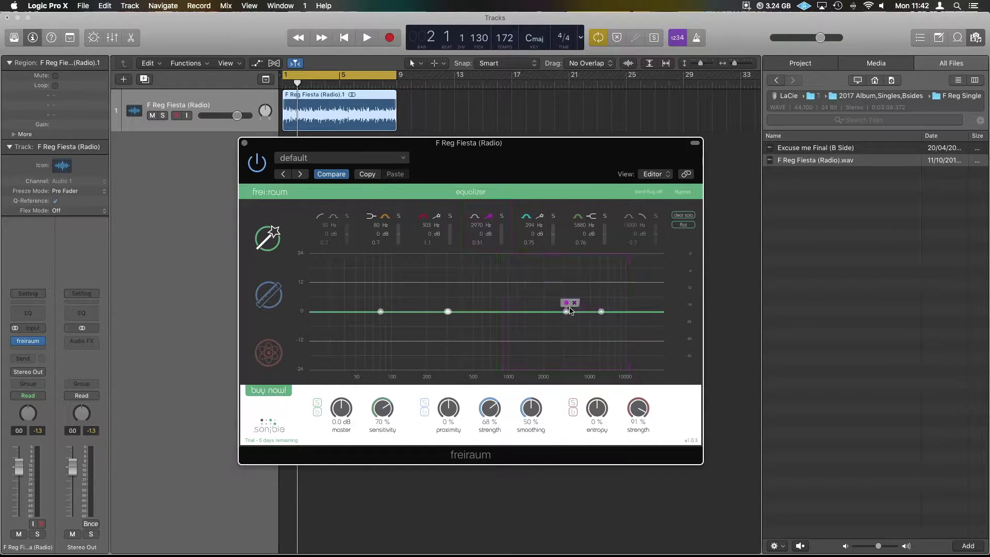
Play the track so the smart band learns its audio, and raise the band about 1.8 dB at 3000 Hz
key("space")
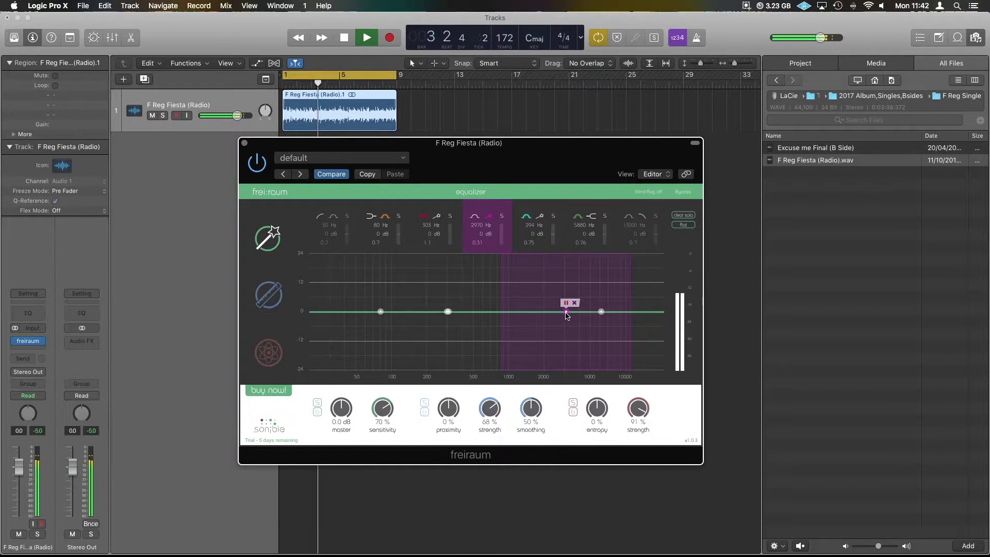
left_click_drag(567, 316, 567, 311)
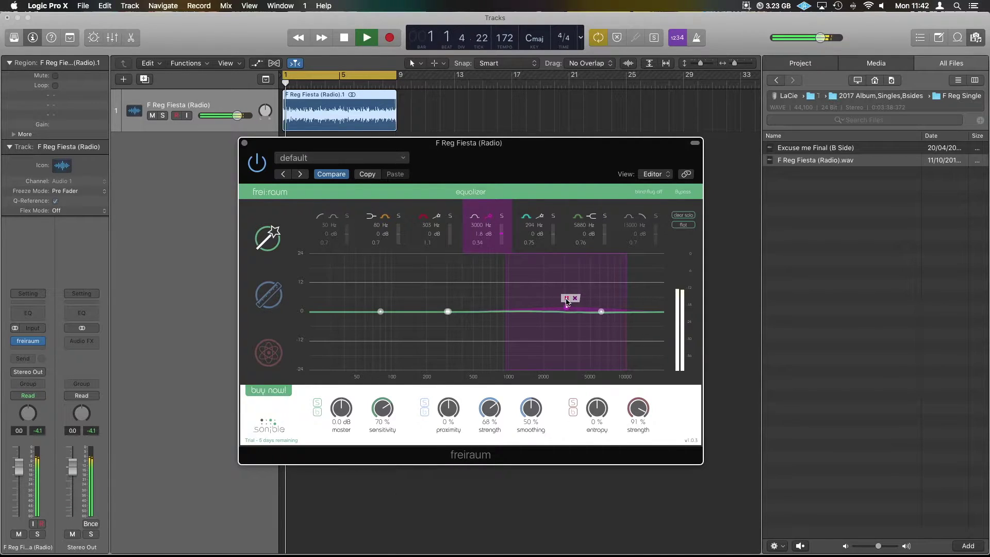
key("space")
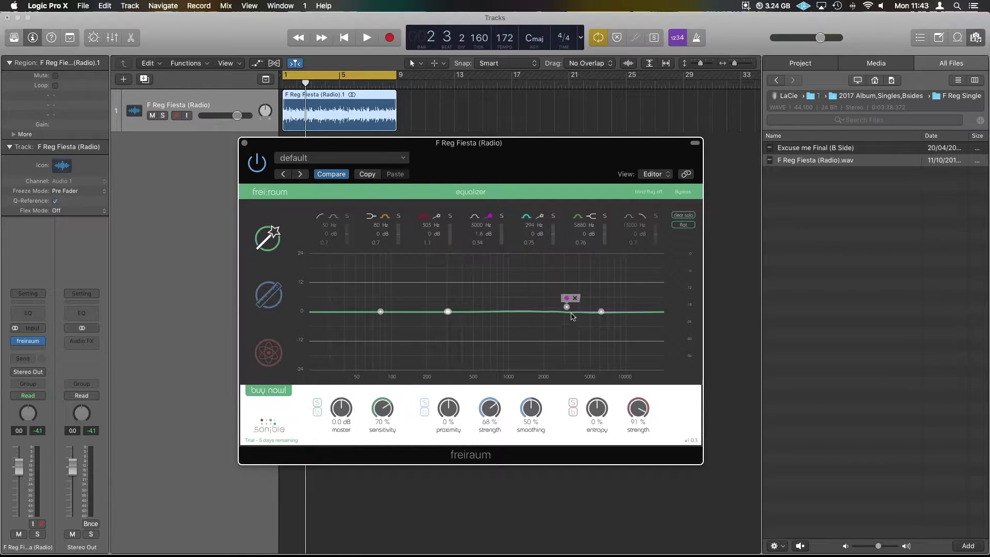
Sweep the smart band with a strong boost around 9520 Hz and down to a cut of about 10.3 dB near 789 Hz
left_click_drag(567, 308, 627, 285)
scroll(628, 285, "up", 1)
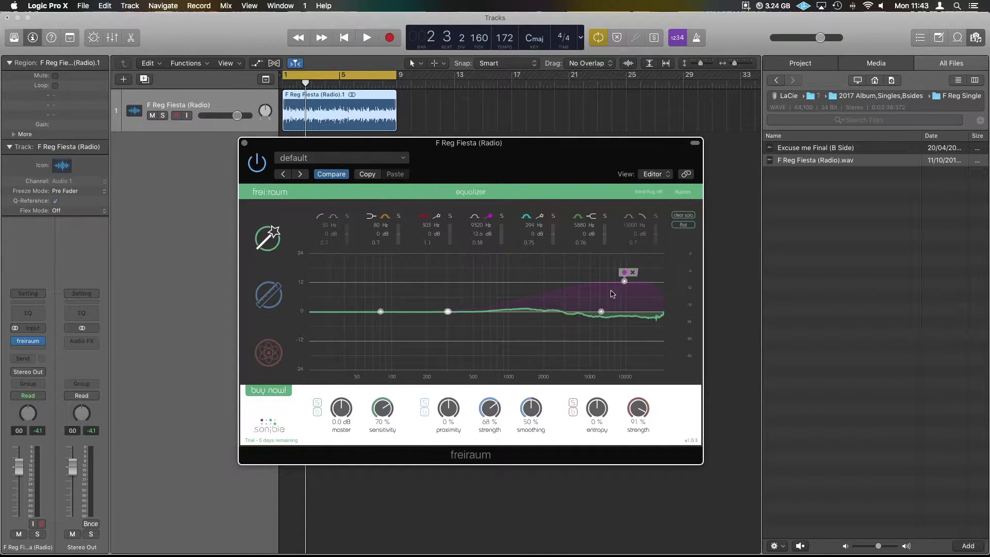
left_click_drag(625, 281, 566, 286)
left_click_drag(543, 286, 500, 340)
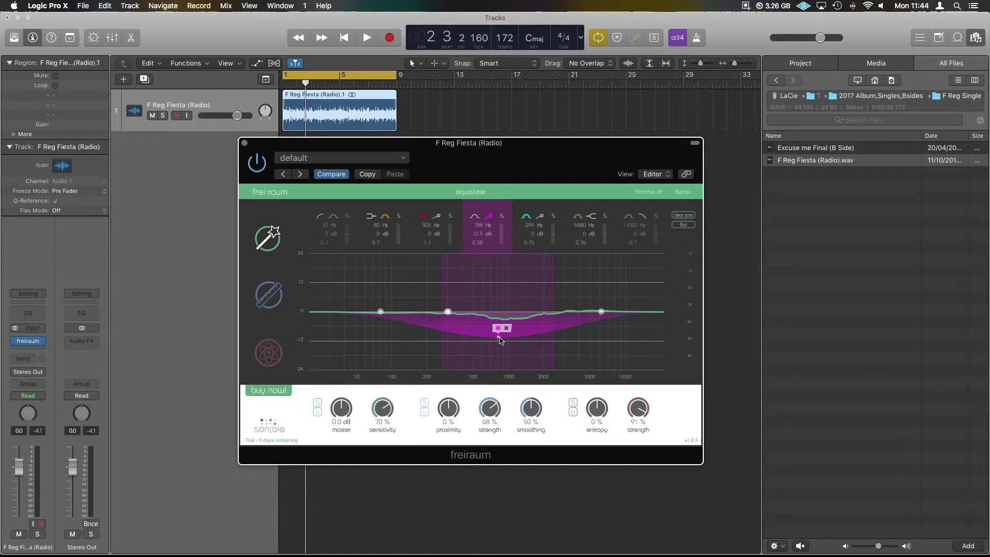
Move the smart band to about 2610 Hz with a 5 dB boost during playback, and reset its gain to 0 dB
key("space")
left_click_drag(500, 340, 561, 302)
scroll(617, 281, "up", 5)
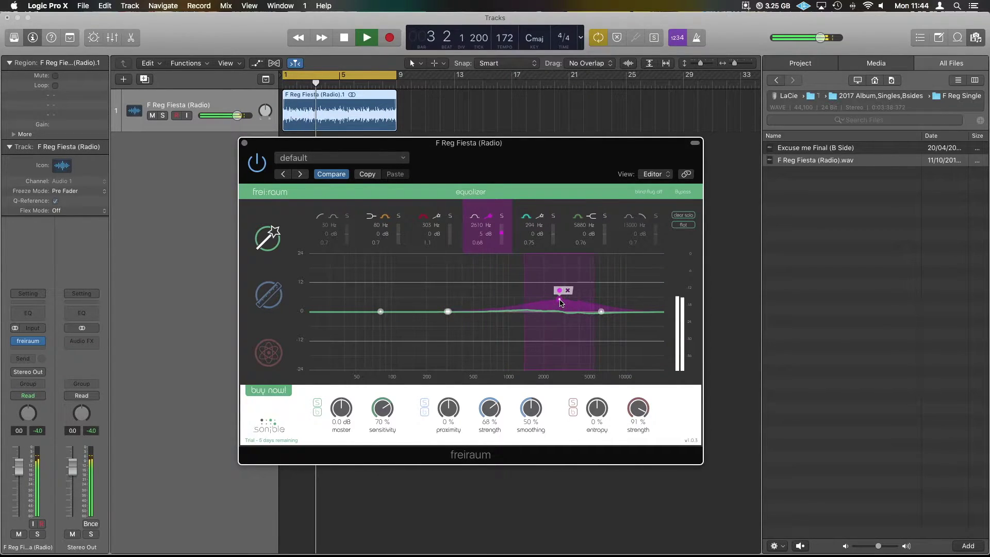
double_click(560, 300)
key("space")
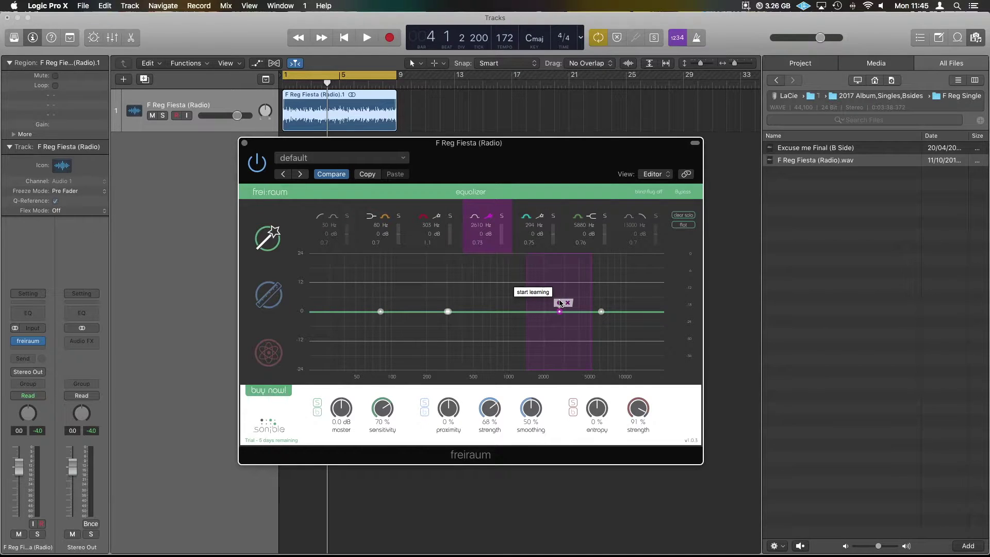
In the Proximity EQ, raise the 2000 Hz band to about 50.7% at 692 Hz and set the proximity strength to 100%
left_click(263, 303)
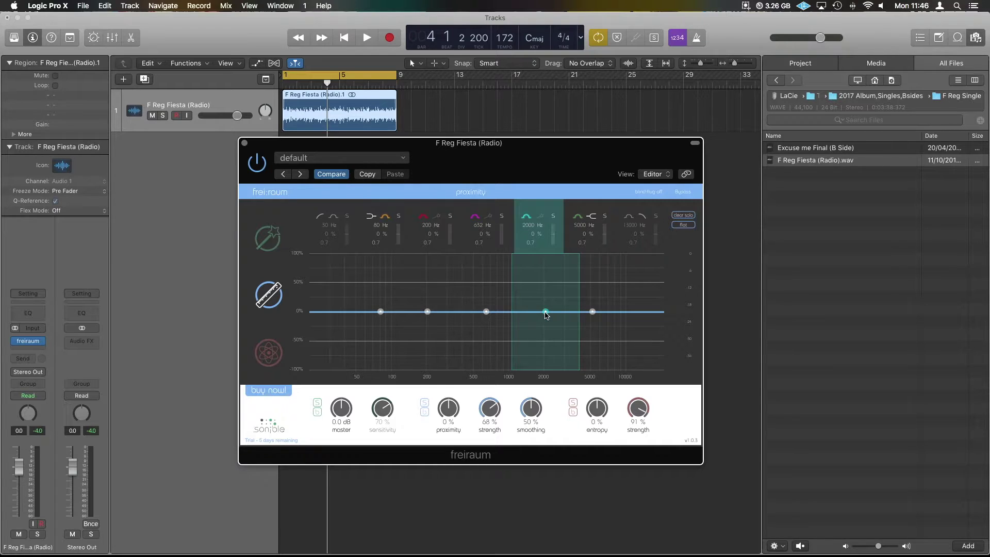
key("Return")
key("space")
left_click_drag(547, 312, 492, 283)
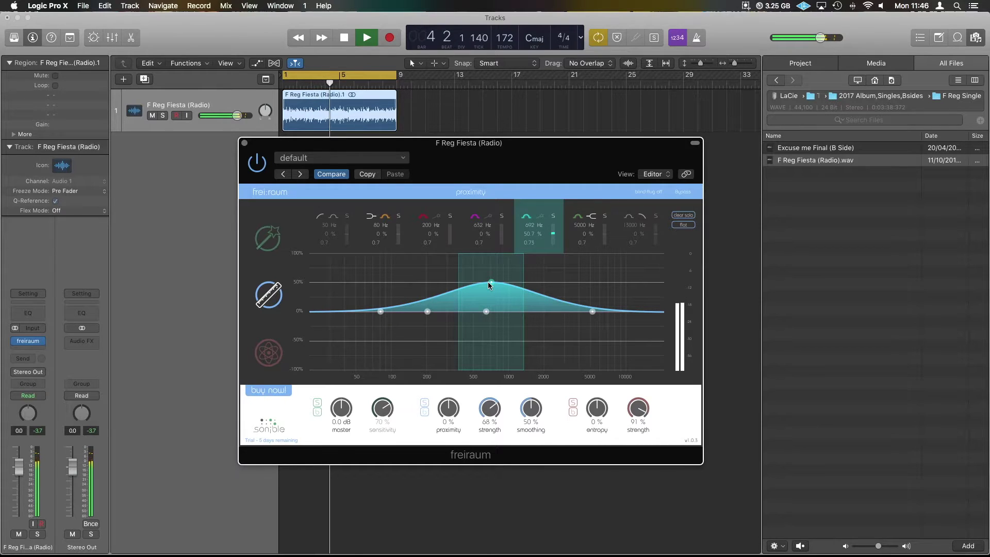
left_click_drag(449, 410, 497, 354)
key("space")
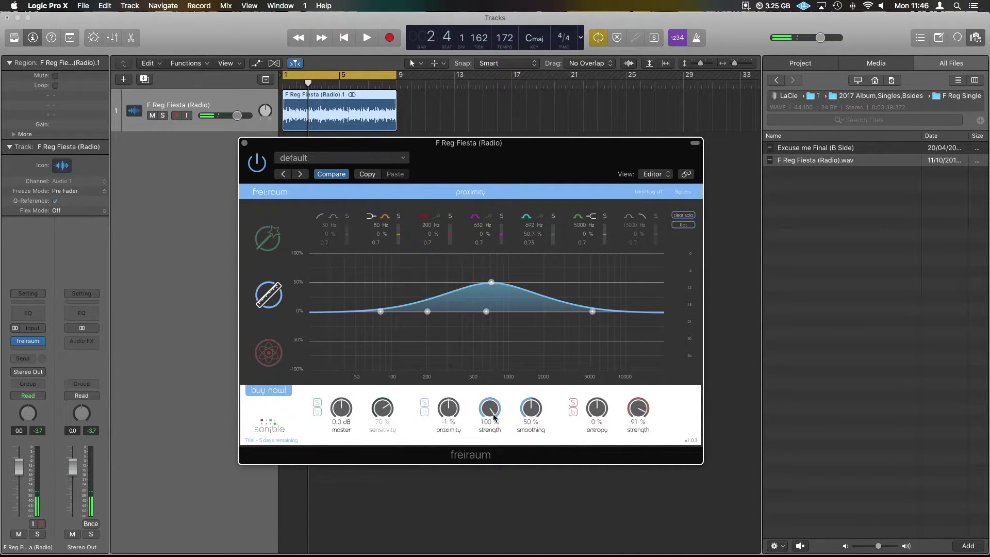
Bypass the smart equalizer and move the raised proximity band to about 70% at 1500 Hz during playback
left_click(317, 412)
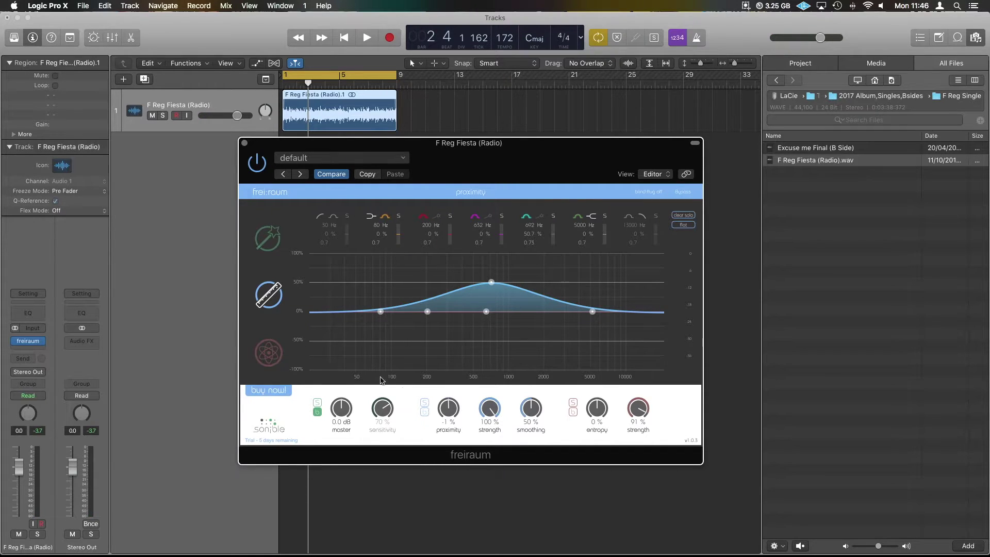
key("space")
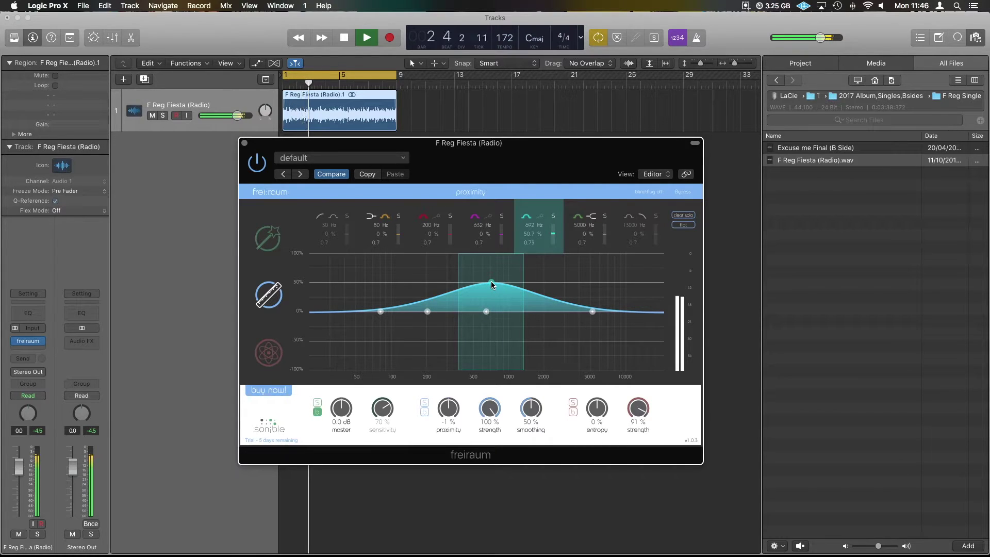
left_click_drag(491, 283, 531, 272)
scroll(531, 272, "up", 2)
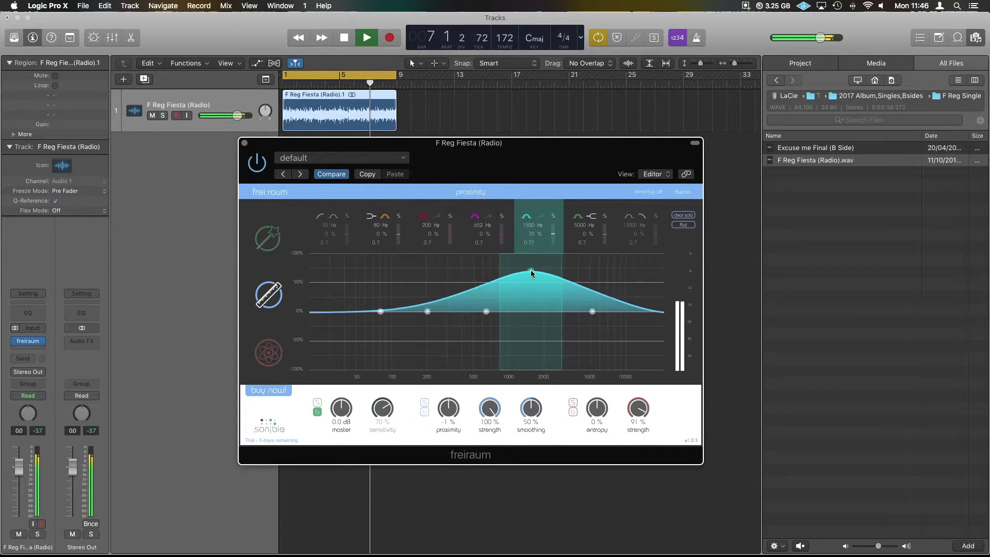
key("space")
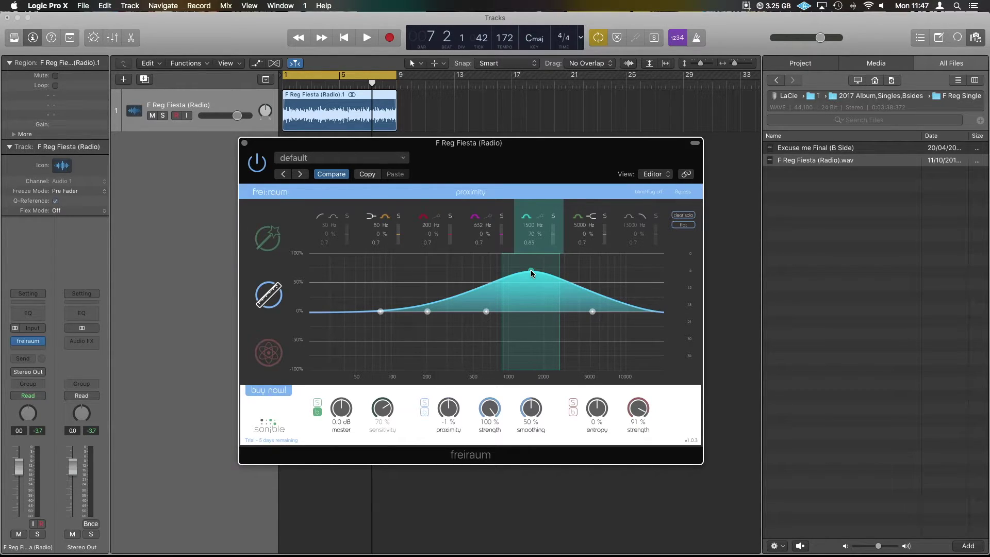
Boost the 294 Hz equalizer band about 17.2 dB at 1550 Hz, and audition the equalizer with the Proximity EQ bypassed
left_click(267, 240)
left_click_drag(448, 312, 532, 270)
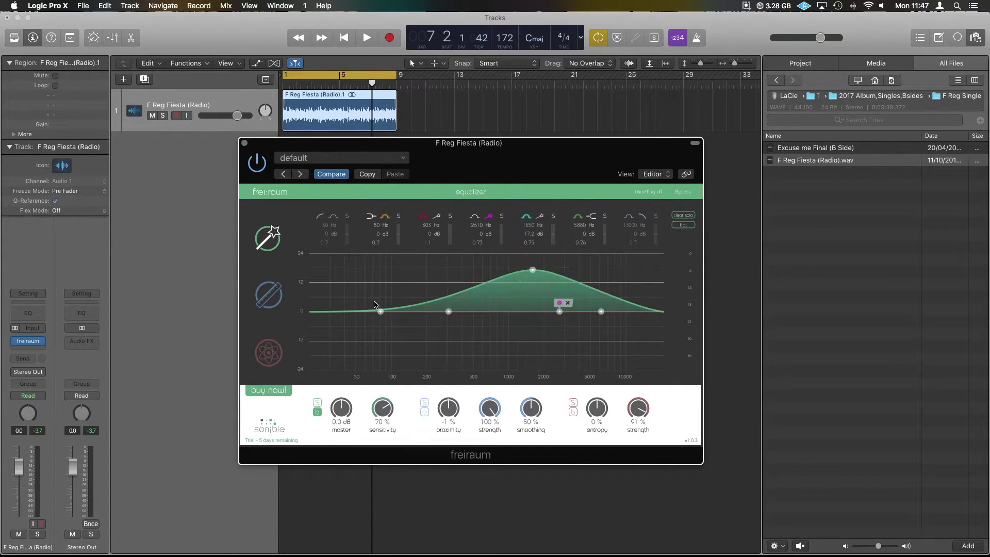
left_click(424, 411)
left_click(316, 412)
key("space")
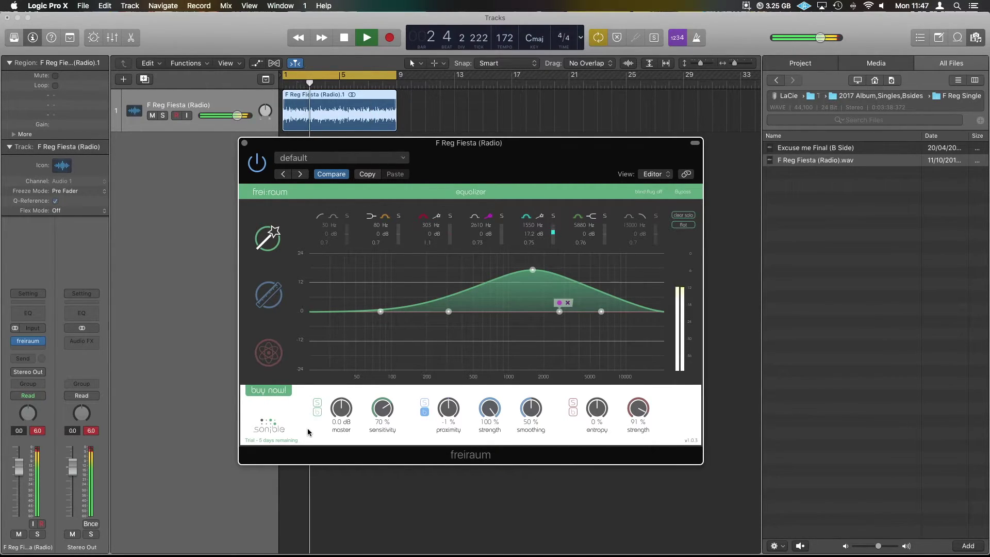
key("space")
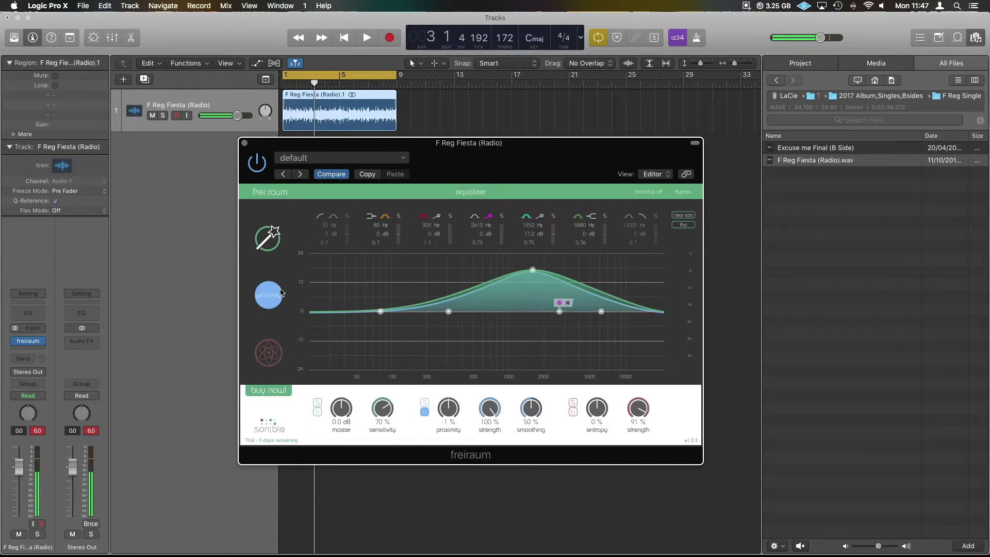
Bypass the equalizer again and reactivate the Proximity EQ with its curve displayed
left_click(316, 412)
left_click(424, 412)
left_click(270, 303)
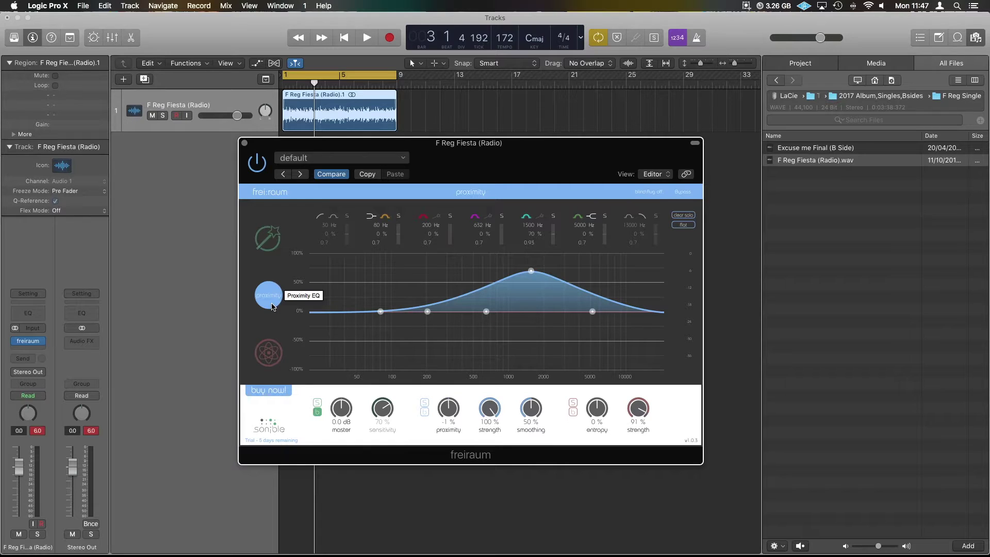
Play the track and compare the sound with the Proximity EQ bypassed and active
key("space")
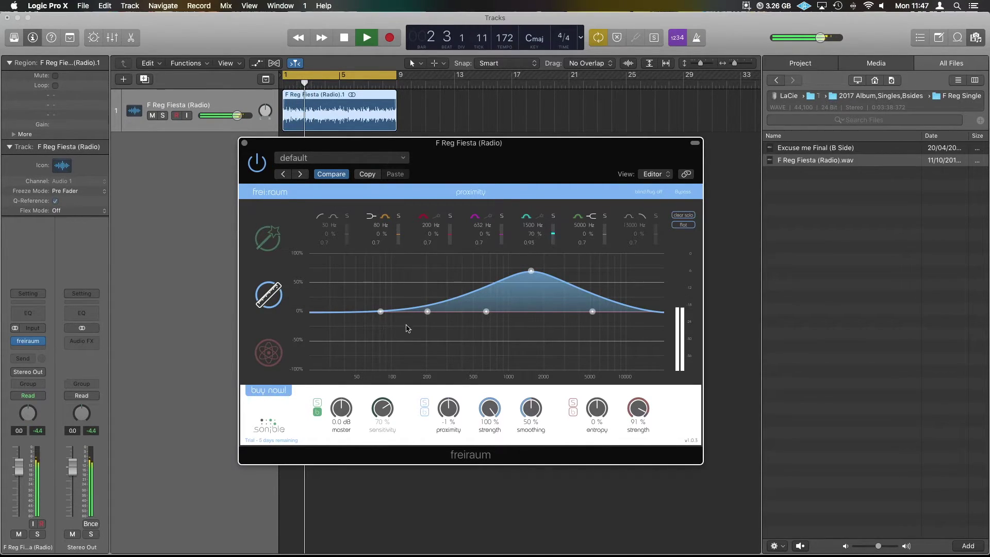
left_click(424, 411)
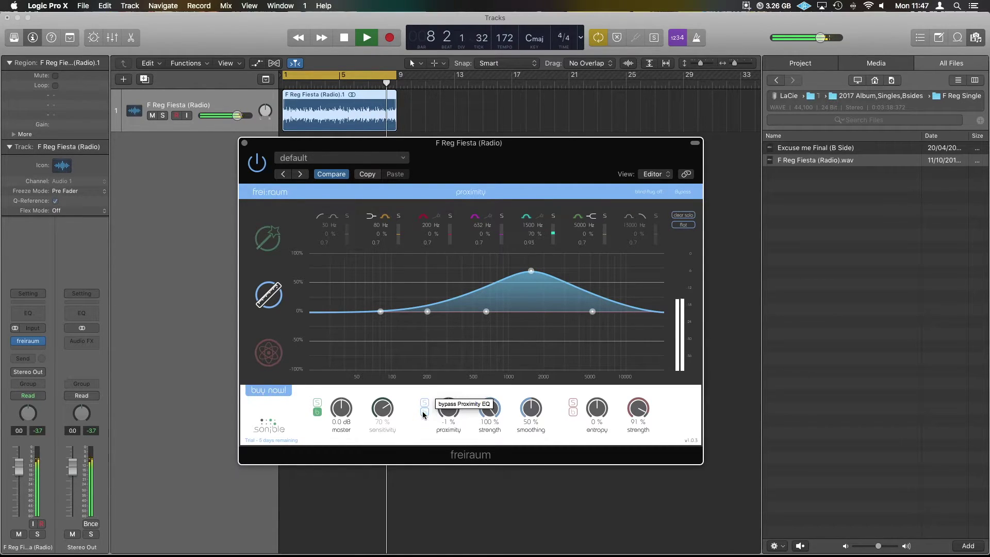
left_click(424, 414)
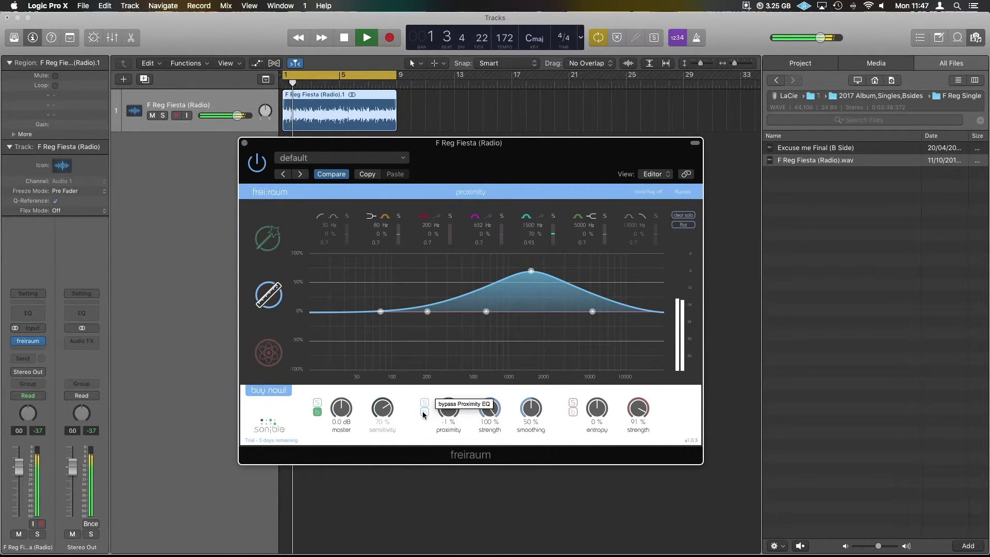
left_click(424, 413)
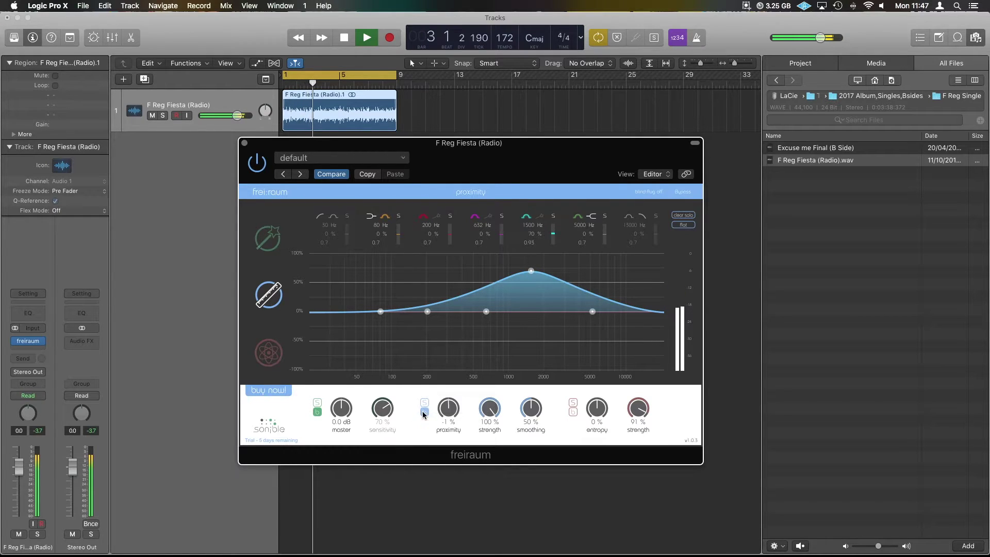
left_click(423, 413)
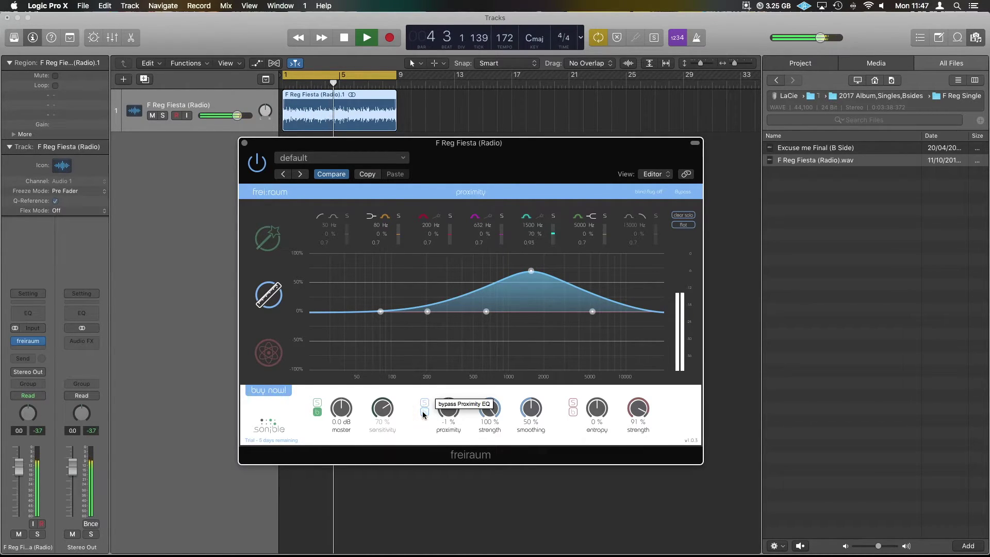
key("space")
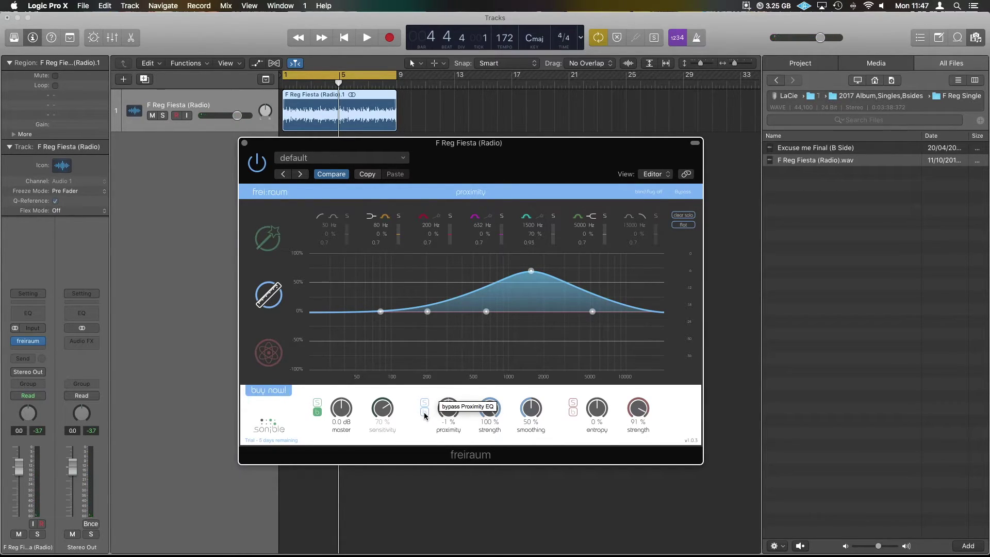
Bypass the Proximity EQ and turn the 4950 Hz Entropy EQ band into a high shelf of about 26.9% at 5530 Hz
left_click(424, 414)
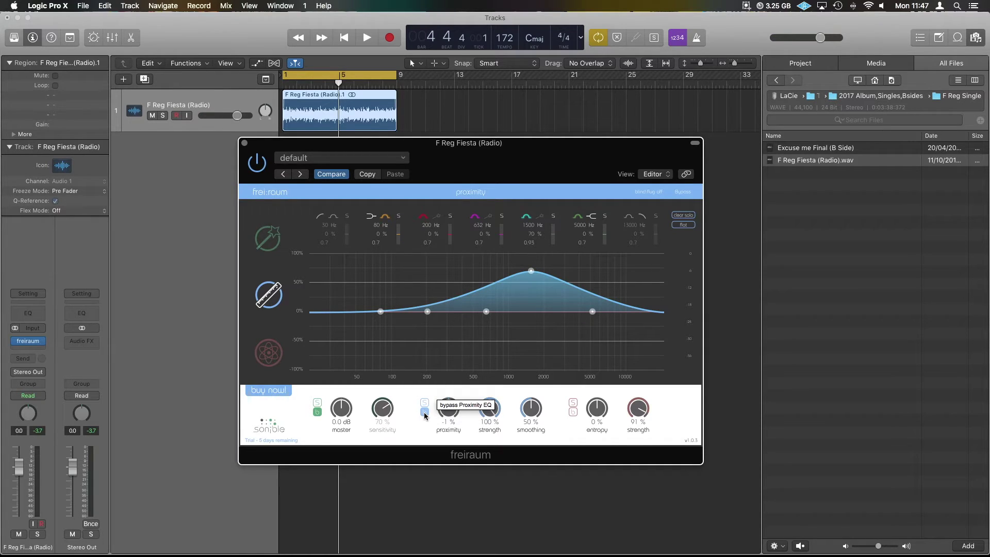
left_click(268, 354)
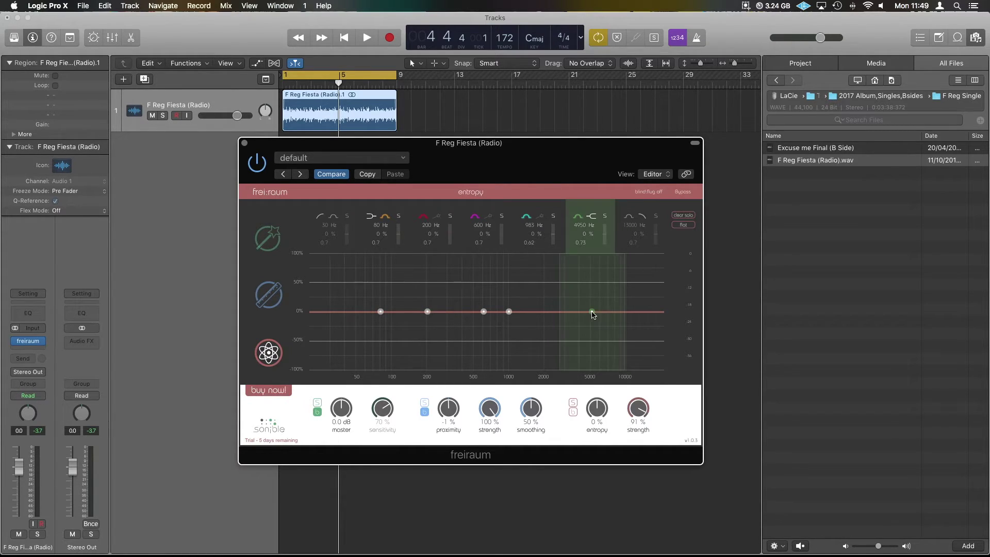
key("space")
left_click_drag(592, 311, 597, 295)
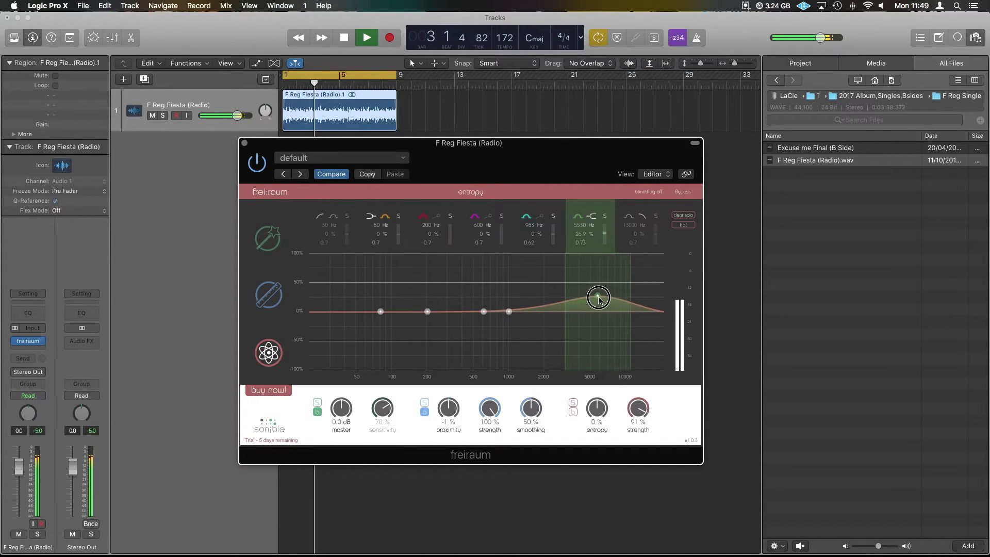
left_click(592, 217)
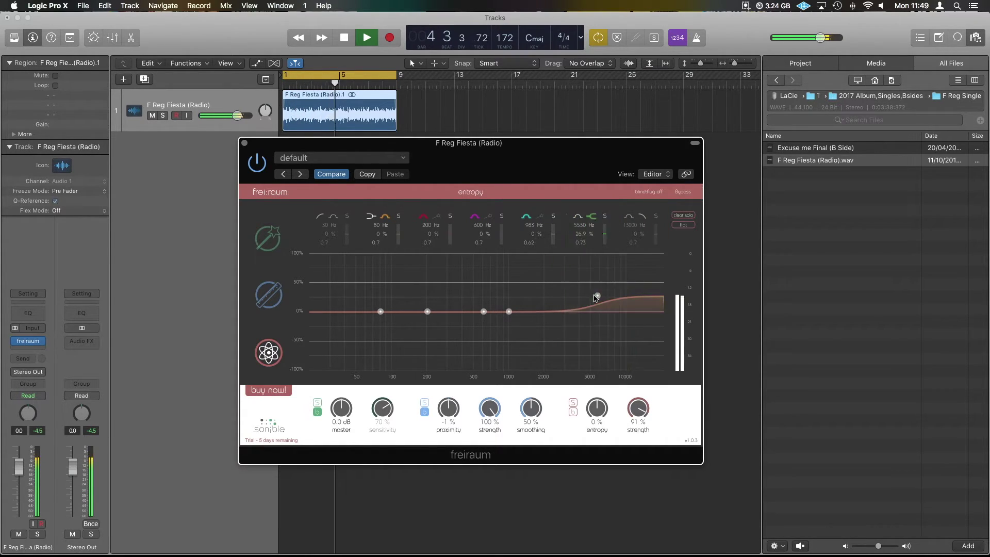
Set the entropy shelf to about 41.9% at 2310 Hz, the red band to 46.3% at 527 Hz and the purple band to -12.8% at 152 Hz
scroll(597, 296, "down", 5)
mouse_move(597, 297)
left_mouse_down()
mouse_move(579, 266)
mouse_move(540, 274)
mouse_move(519, 268)
mouse_move(515, 252)
mouse_move(517, 282)
left_mouse_up()
left_click_drag(483, 312, 555, 287)
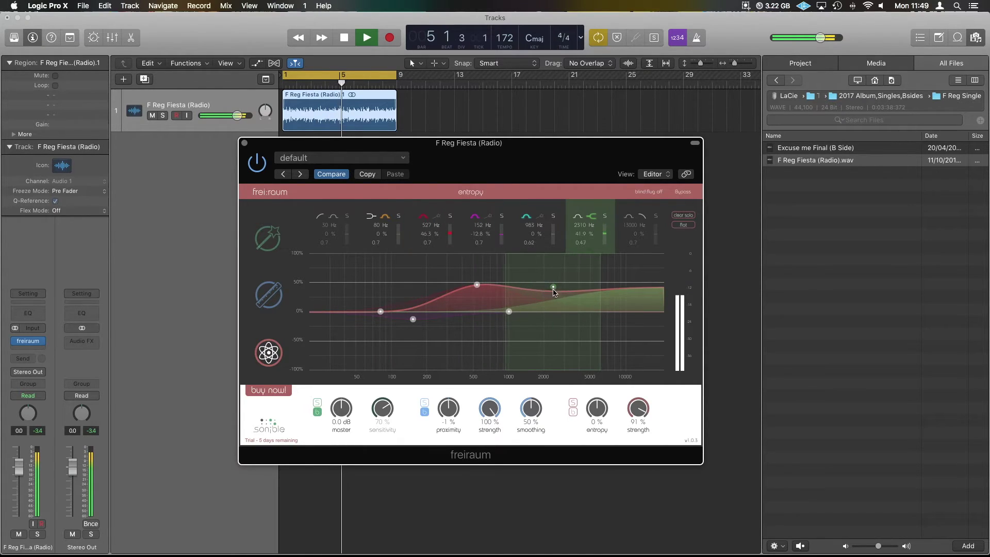
Compare the sound of the playing track with the Entropy EQ bypassed and active
left_click(573, 412)
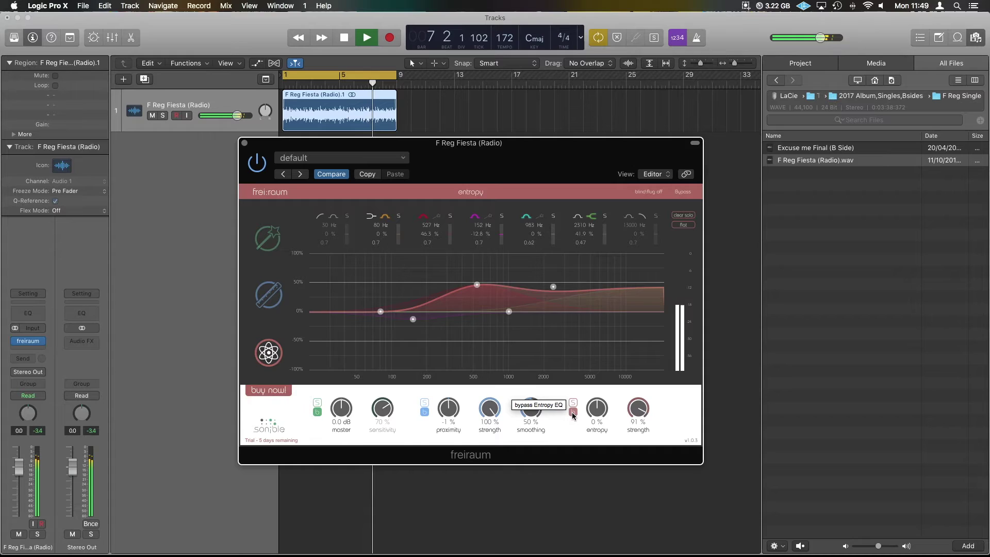
left_click(572, 412)
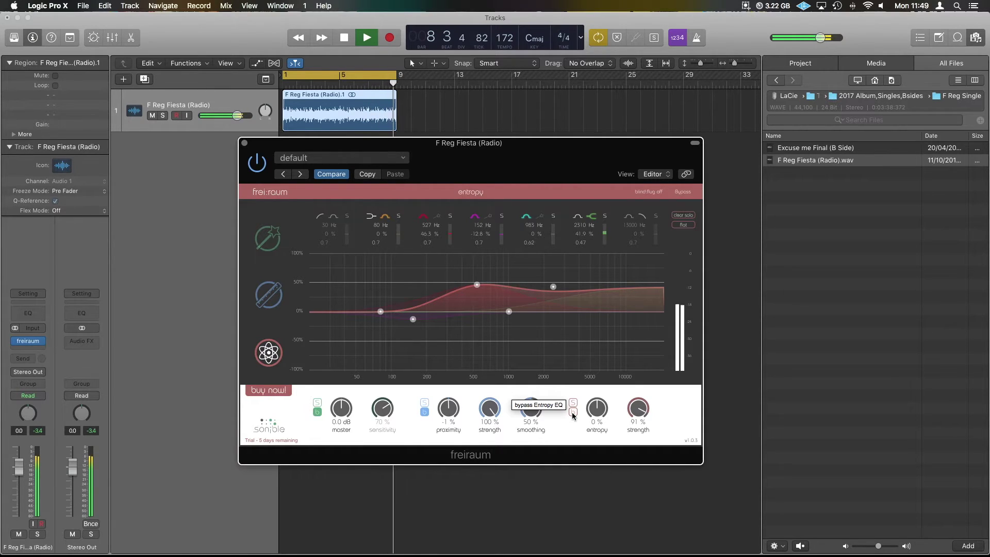
left_click(573, 412)
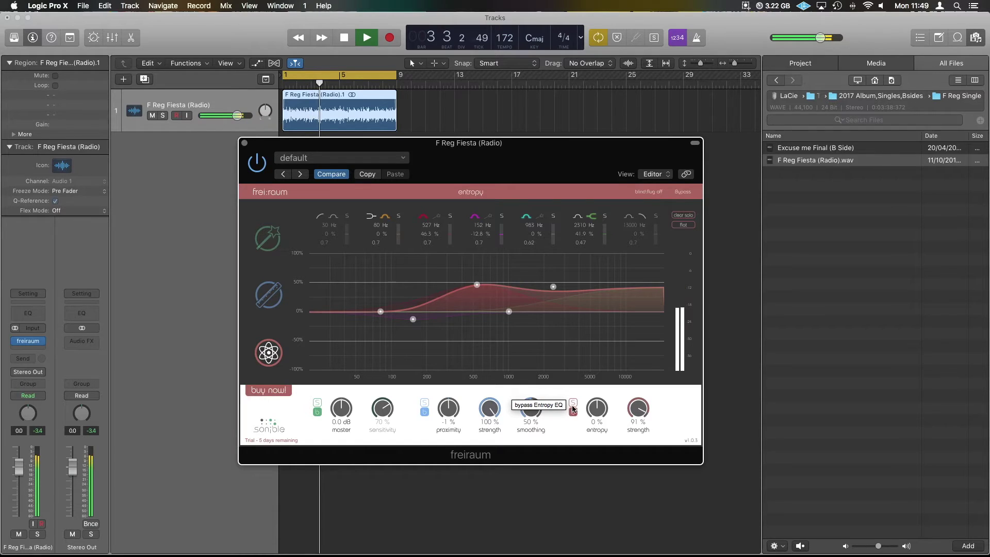
left_click(573, 412)
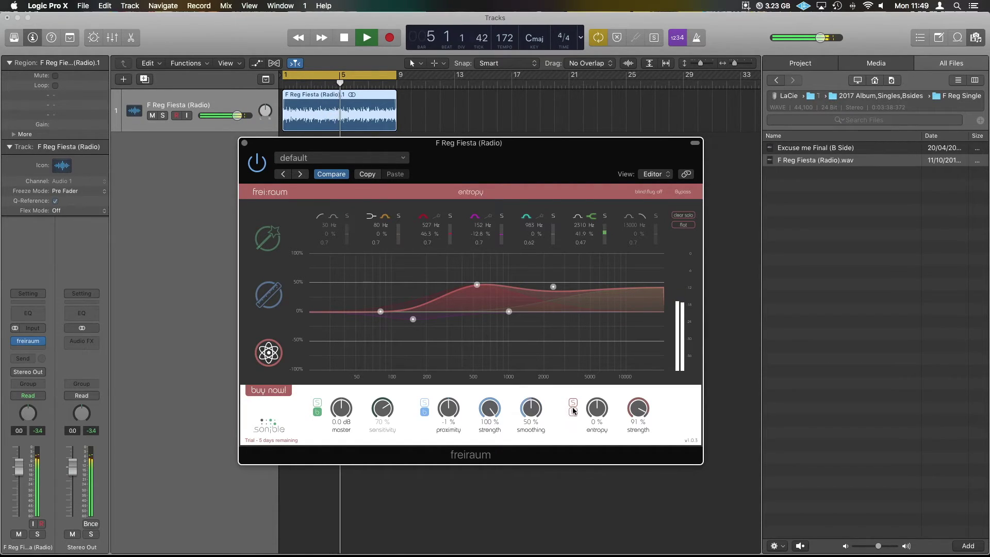
Set the Entropy EQ strength to 100%, sweep the overall entropy down to -100%, and settle it at 9%
left_click_drag(639, 409, 602, 507)
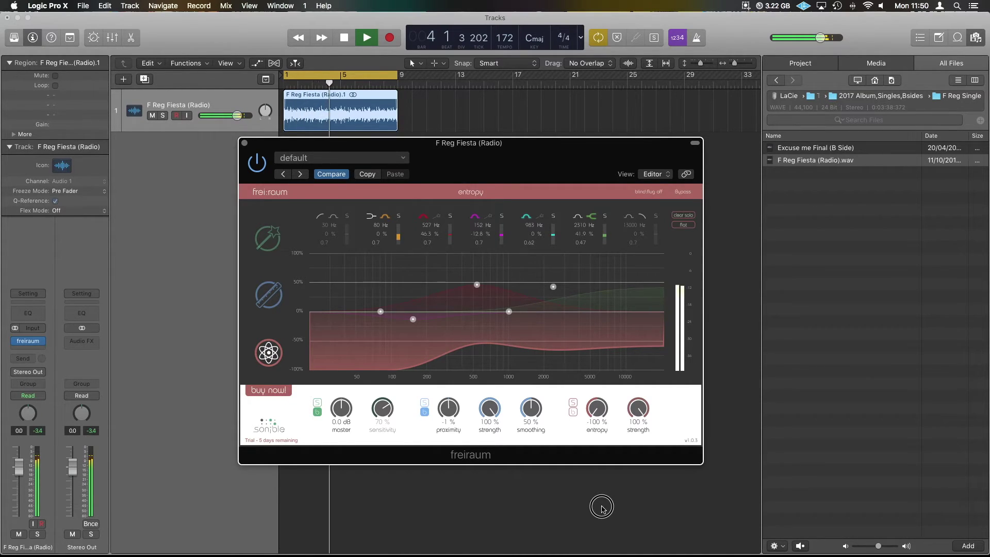
left_click_drag(602, 507, 600, 471)
key("space")
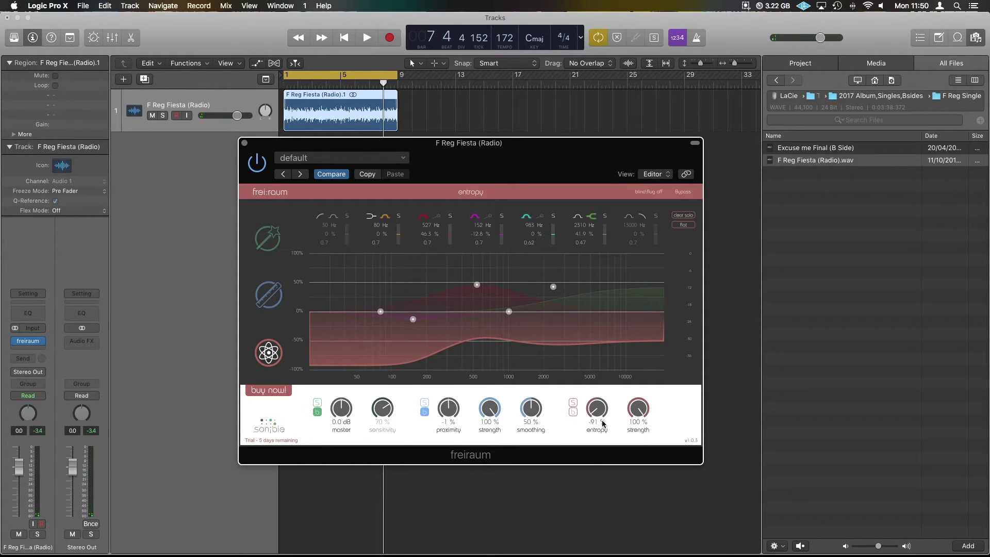
key("space")
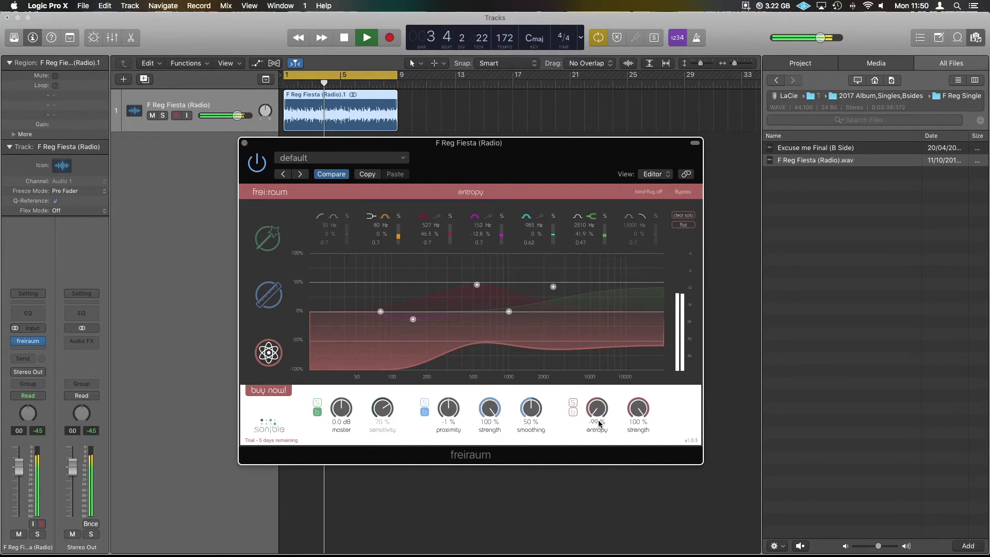
left_click_drag(599, 415, 596, 336)
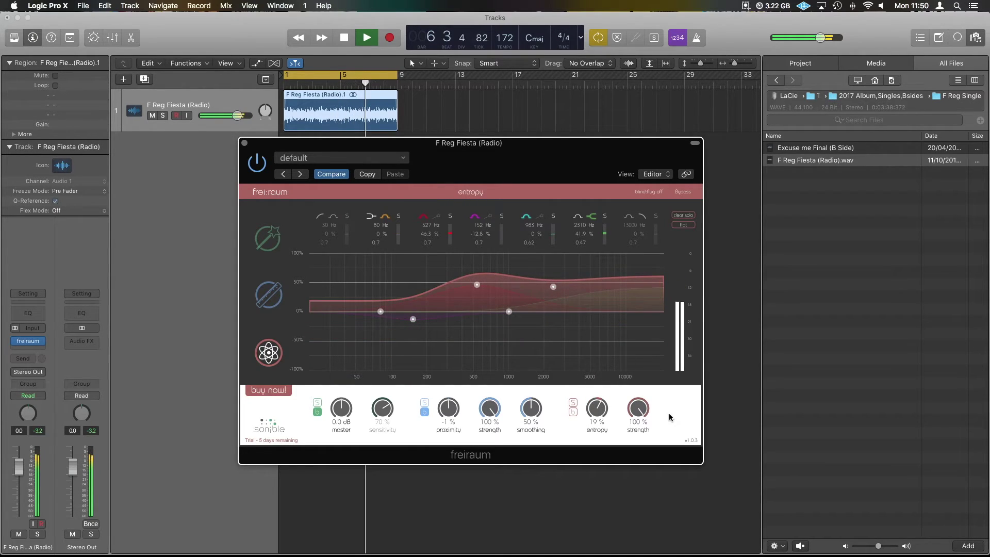
left_click_drag(601, 411, 602, 416)
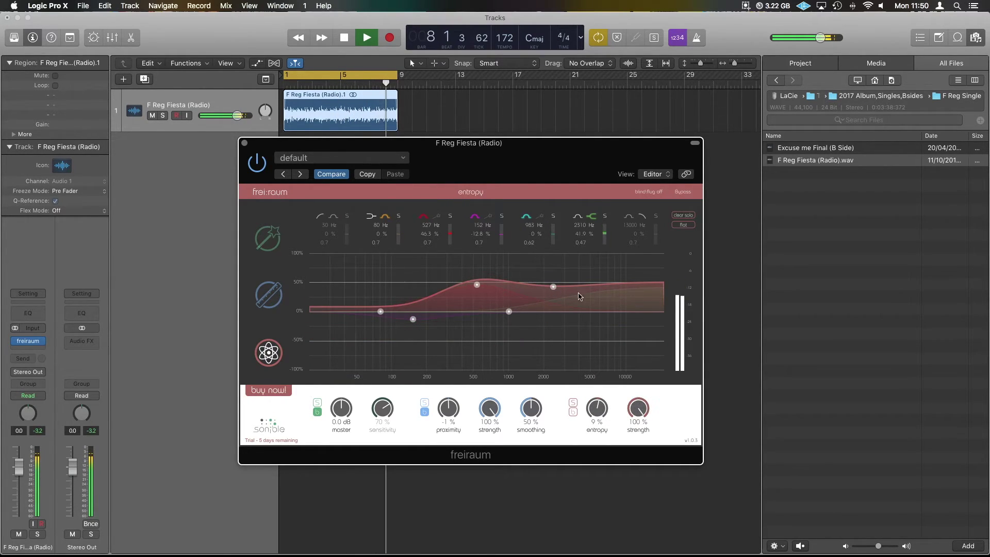
Lower the green entropy shelf to 18.9% and the red band to 19.8% at 522 Hz, and stop playback
left_click_drag(554, 286, 553, 302)
left_click_drag(477, 285, 477, 303)
key("space")
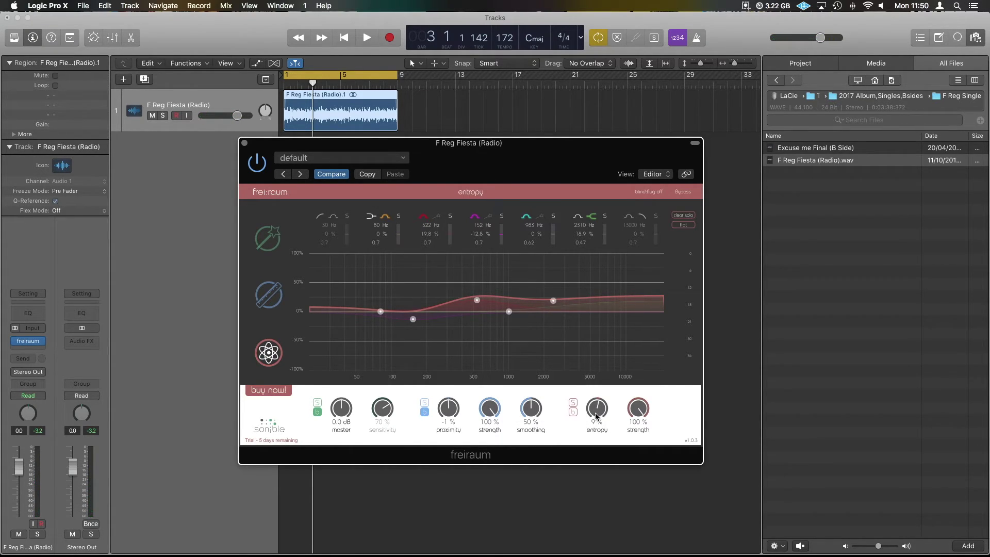
During playback, reduce the red entropy band to 6.6% at 538 Hz, the green shelf to 7.5% at 2330 Hz and overall entropy to 10%
key("space")
left_click_drag(596, 416, 601, 405)
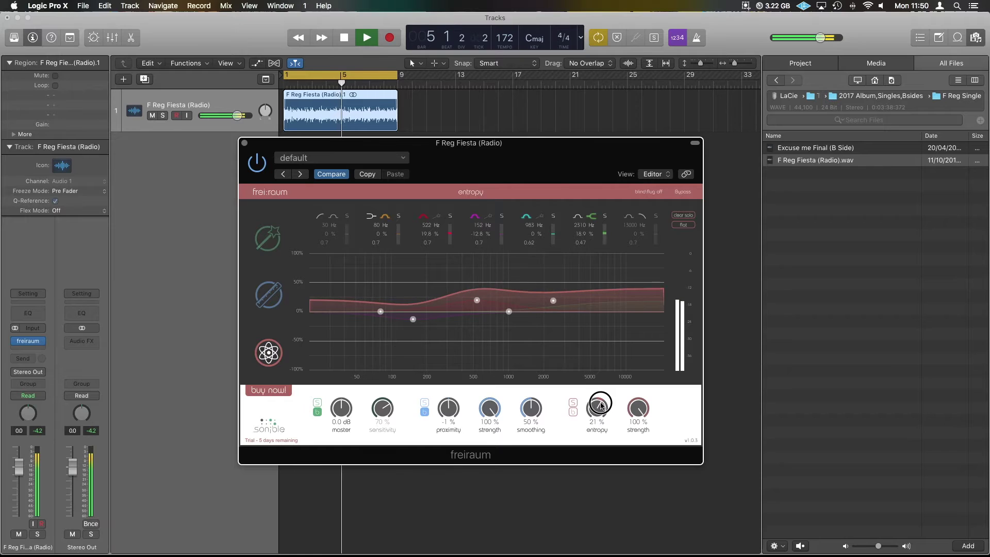
left_click_drag(477, 300, 479, 308)
left_click_drag(554, 300, 553, 307)
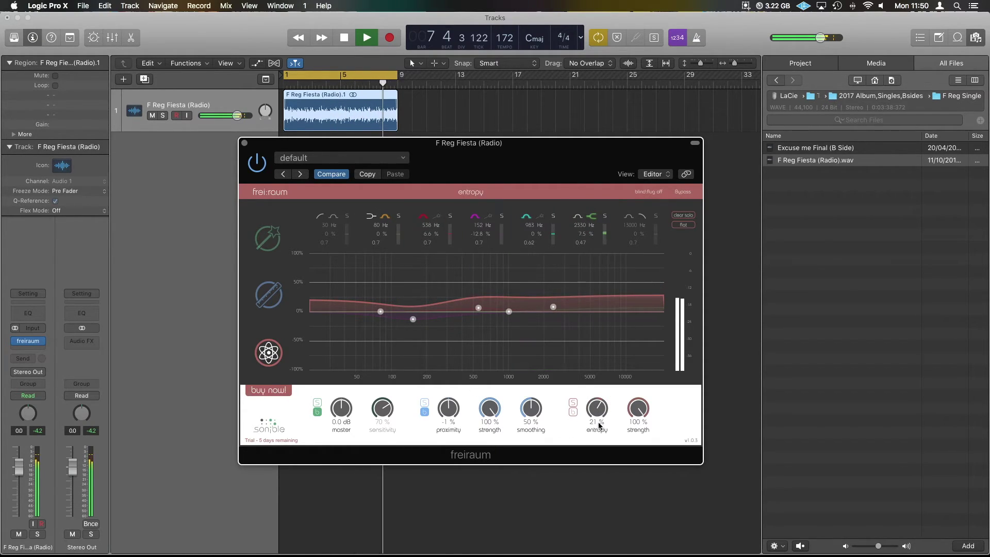
left_click_drag(598, 410, 598, 413)
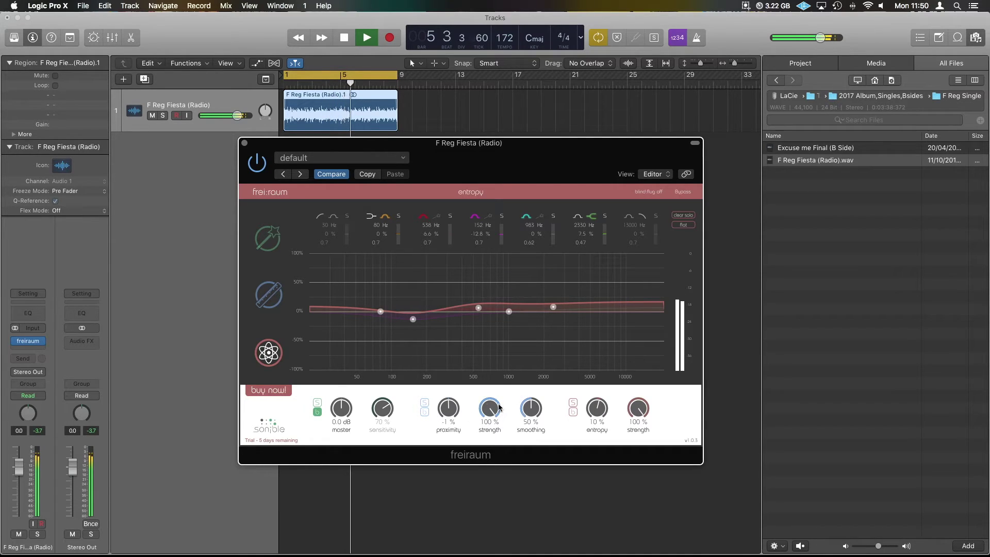
In the Proximity EQ, set the green band to about 36.6% at 8100 Hz and the turquoise band to 34.8% at 955 Hz
left_click(267, 297)
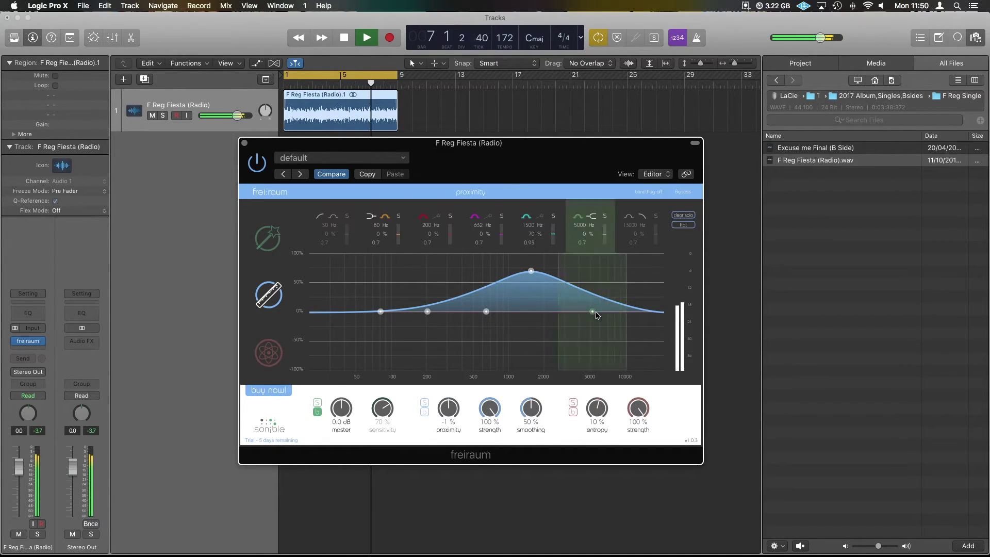
left_click_drag(592, 312, 618, 289)
left_click_drag(530, 270, 559, 311)
Stop playback and, in the equalizer, set the purple band to 3.9 dB at 2110 Hz and a widened turquoise band to about 4.3 dB at 1020 Hz
left_click(267, 238)
left_click(559, 303)
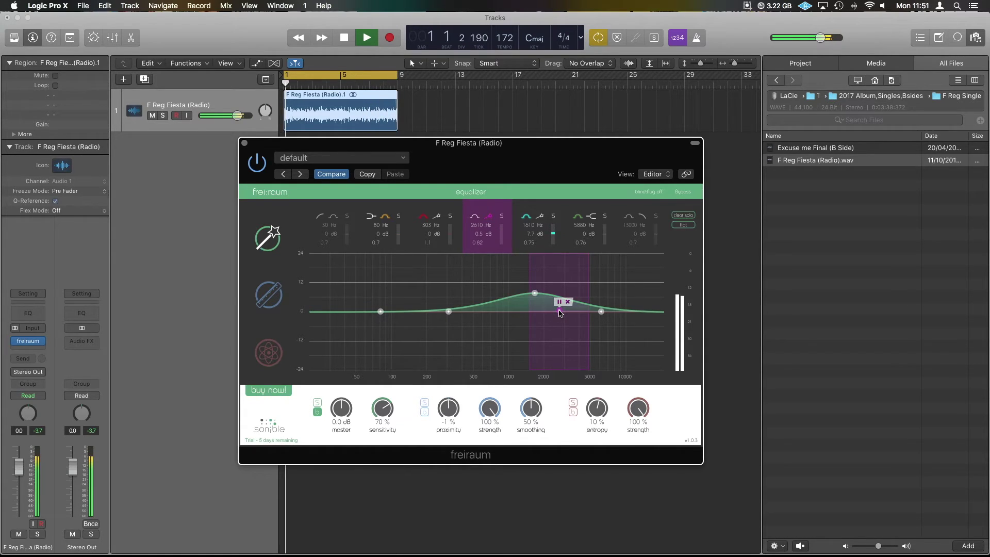
key("space")
left_click_drag(559, 312, 513, 306)
scroll(548, 294, "down", 5)
left_click(537, 293)
scroll(513, 298, "down", 4)
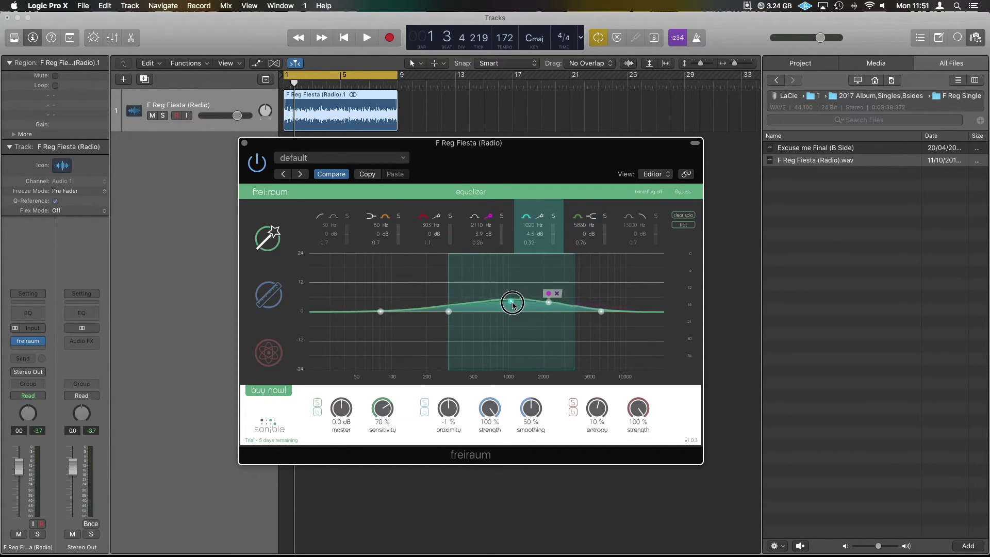
left_click(475, 316)
Play the track and set the green equalizer band to 3.7 dB at 7940 Hz with a Q of 0.85
key("space")
mouse_move(602, 312)
left_mouse_down()
mouse_move(609, 297)
mouse_move(618, 305)
left_mouse_up()
scroll(618, 305, "up", 1)
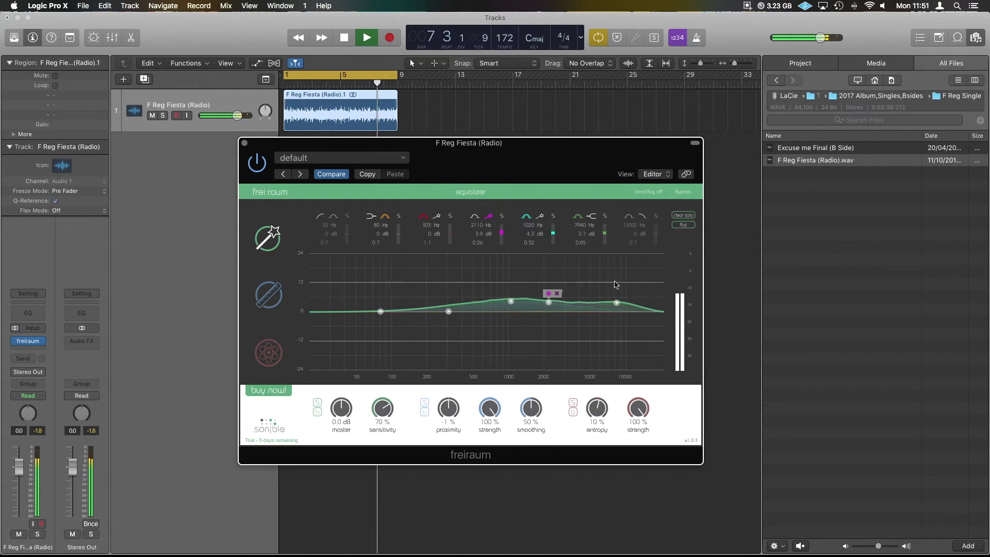
Turn the turquoise 1020 Hz equalizer band into a smart band, widen it to a Q of 0.07, and stop playback
left_click(540, 216)
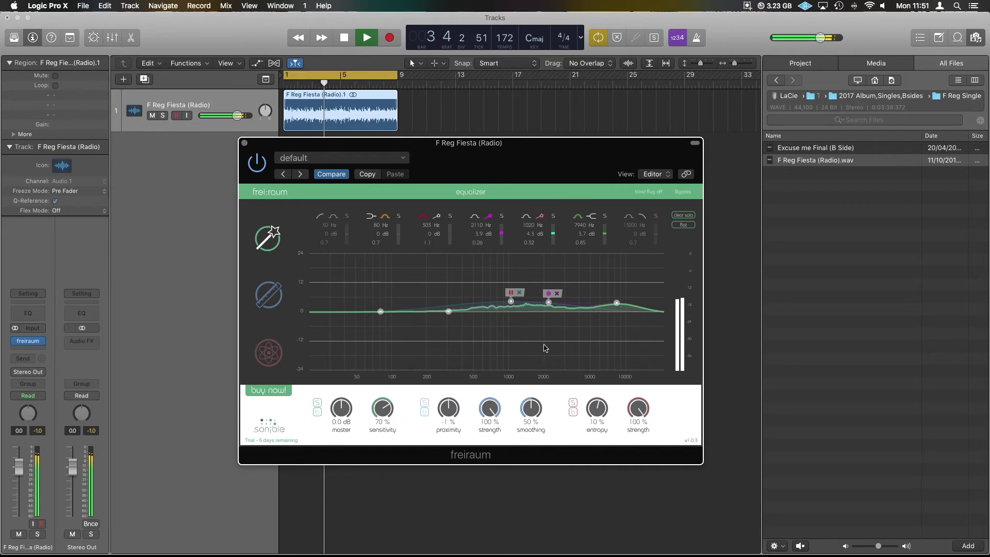
scroll(511, 304, "down", 5)
scroll(511, 304, "up", 1)
scroll(511, 305, "up", 1)
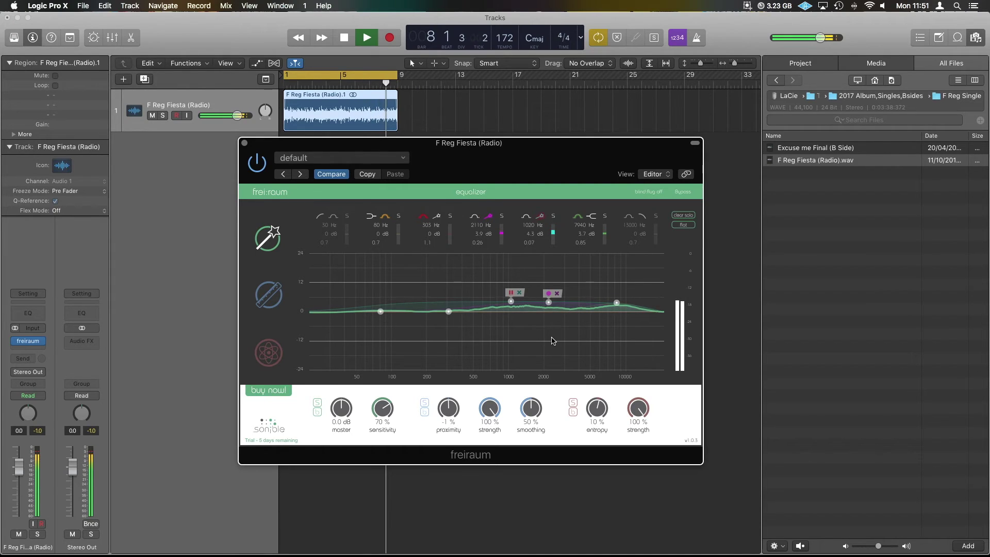
key("space")
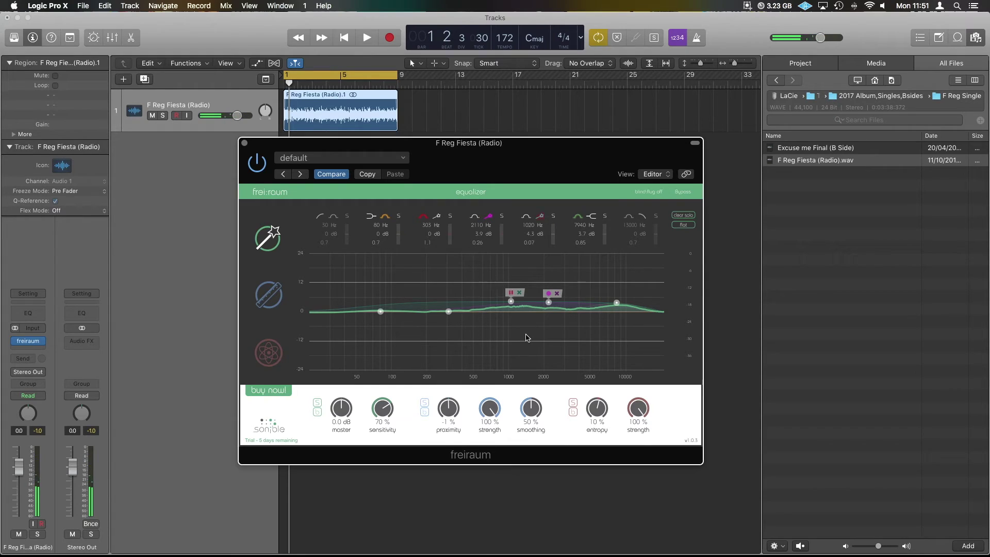
Review the Proximity and Entropy EQ curves and compare the playing track with the whole plug-in bypassed and active
left_click(267, 301)
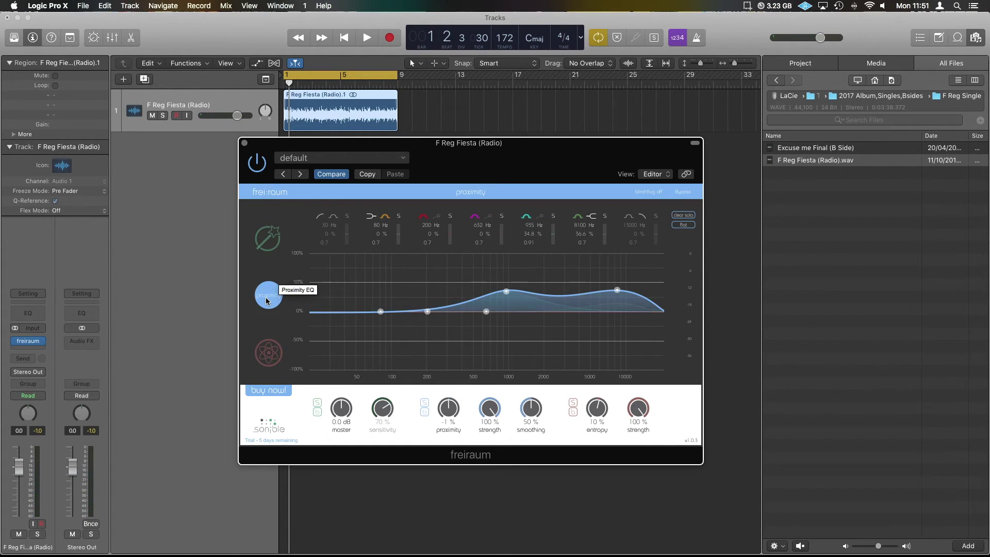
left_click(273, 366)
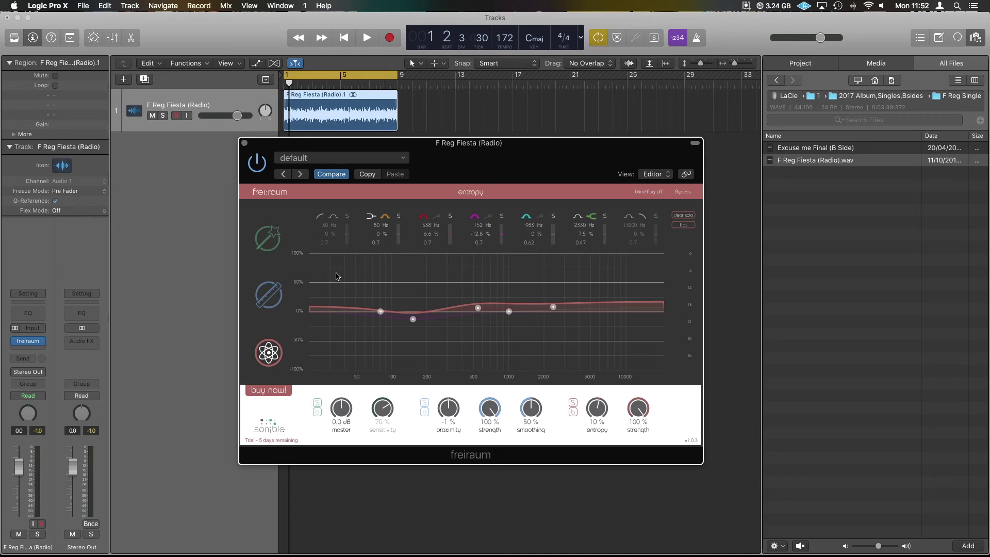
key("space")
left_click(258, 164)
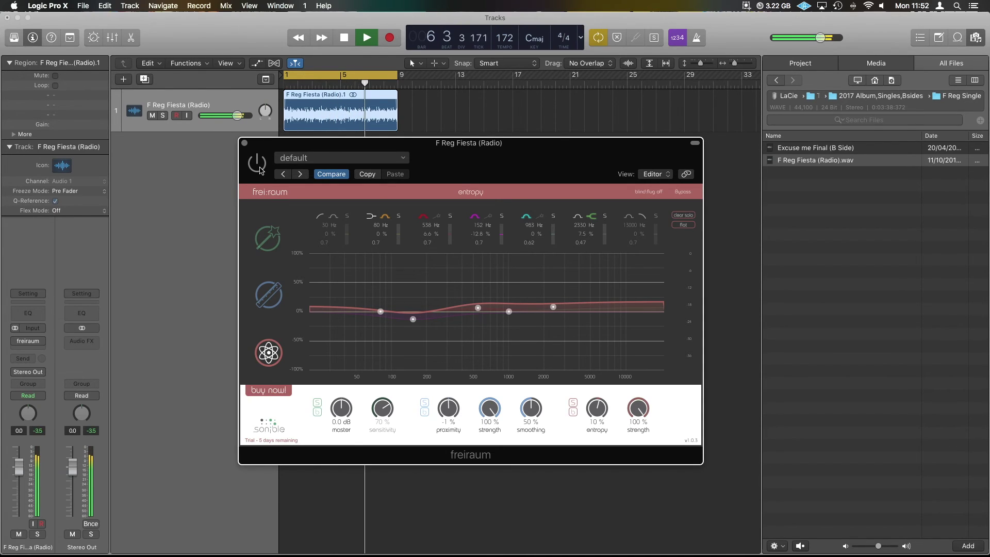
left_click(260, 169)
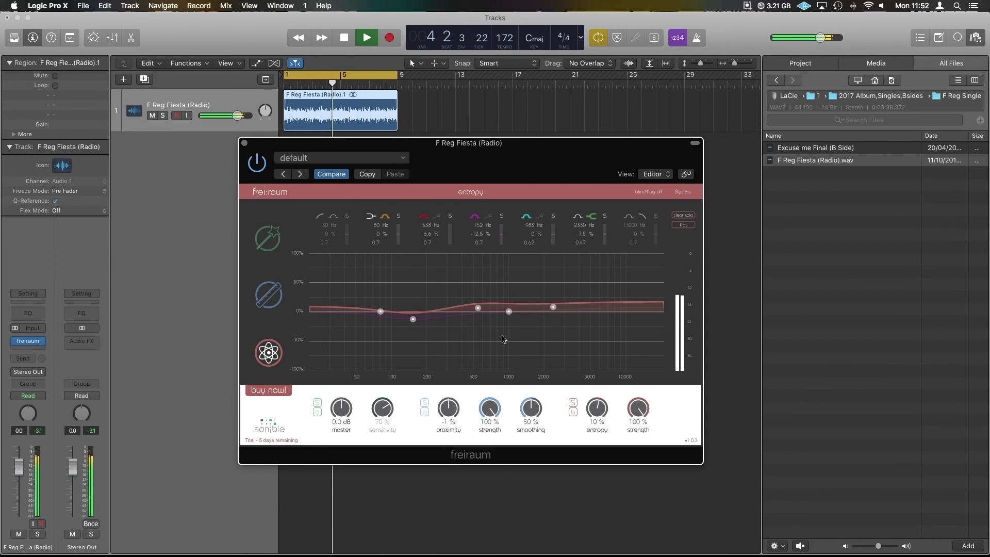
key("space")
Switch blind:flug on to view the Entropy EQ bands as knobs without curves, and switch it off again
mouse_move(731, 554)
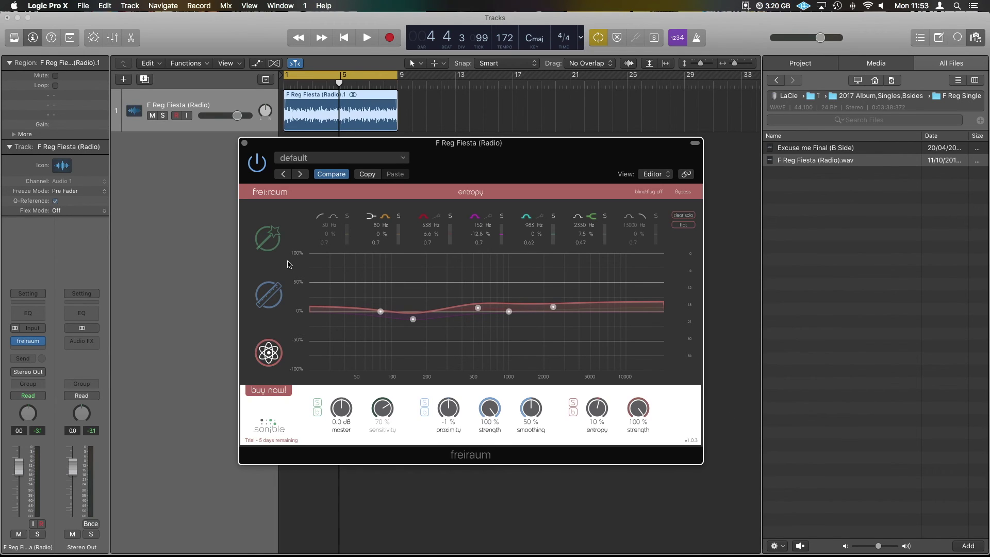
left_click(648, 191)
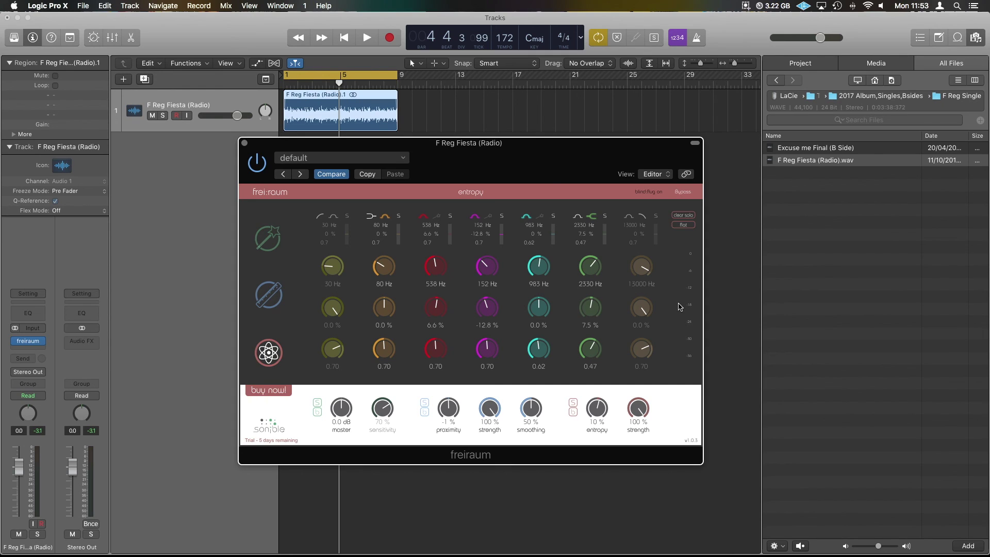
left_click(650, 192)
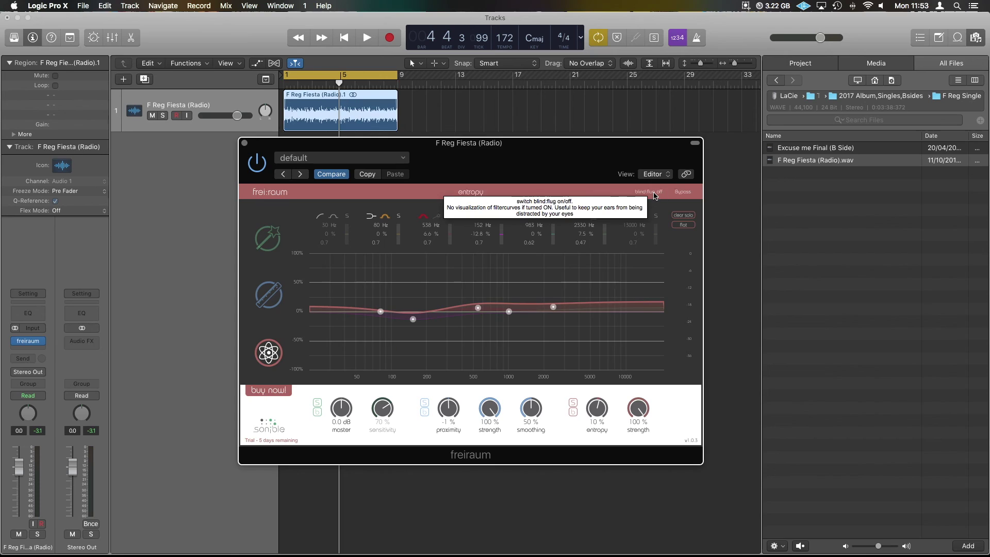